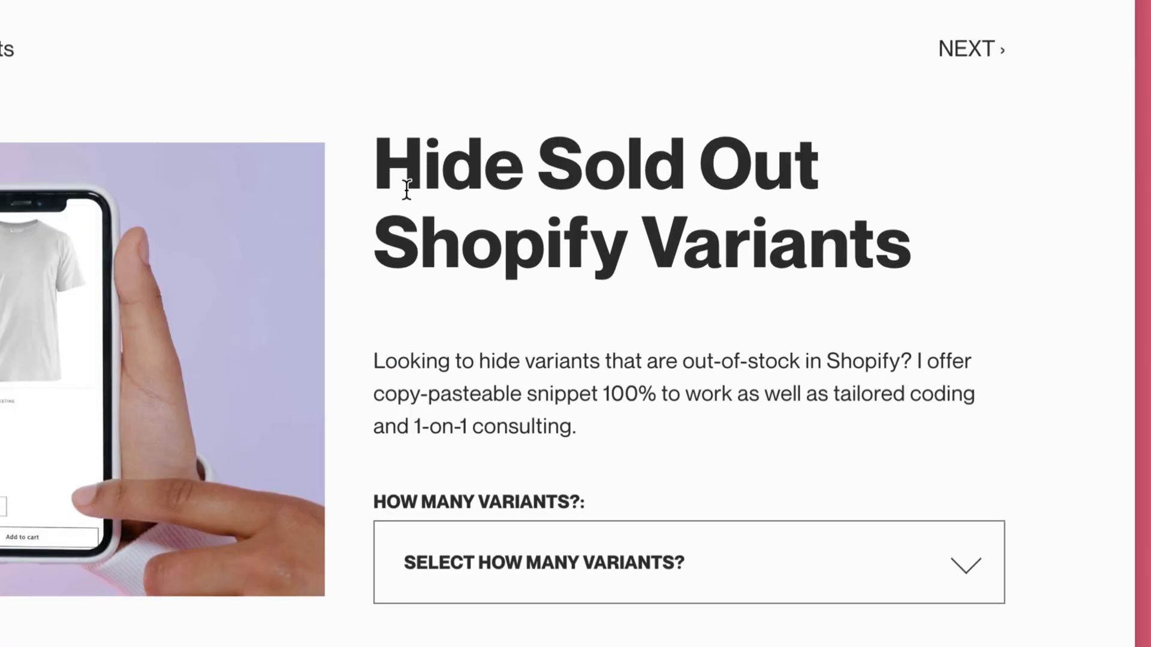
Review the Hide Sold Out Shopify Variants product page, highlighting its title and scrolling down
{"action": "left_click_drag", "start_coordinate": [375, 176], "coordinate": [909, 257]}
{"action": "left_click", "coordinate": [909, 257]}
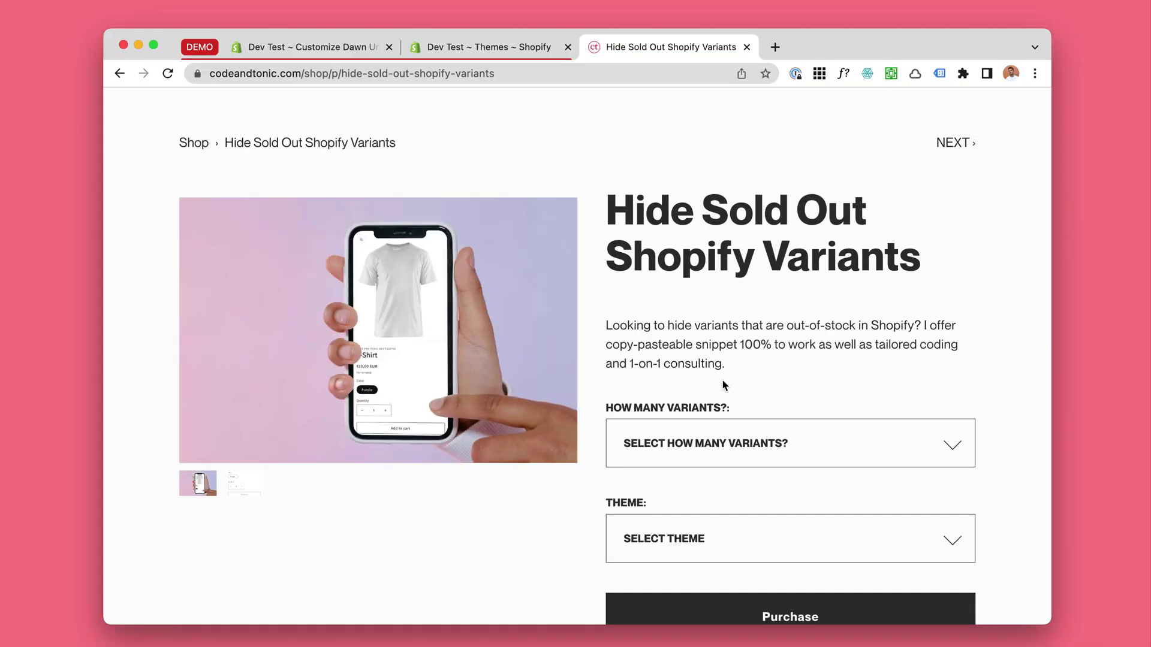
{"action": "scroll", "coordinate": [593, 394], "scroll_direction": "down", "scroll_amount": 2}
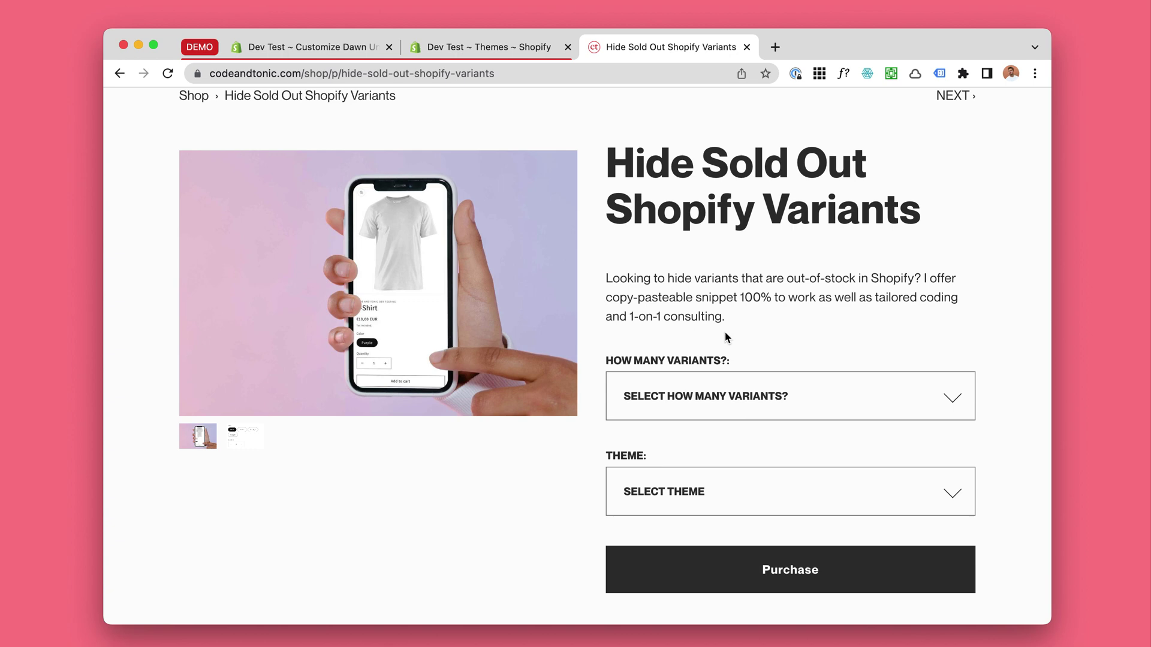
In Shopify themes, review the current Dawn theme's description and its actions list
{"action": "left_click", "coordinate": [522, 46]}
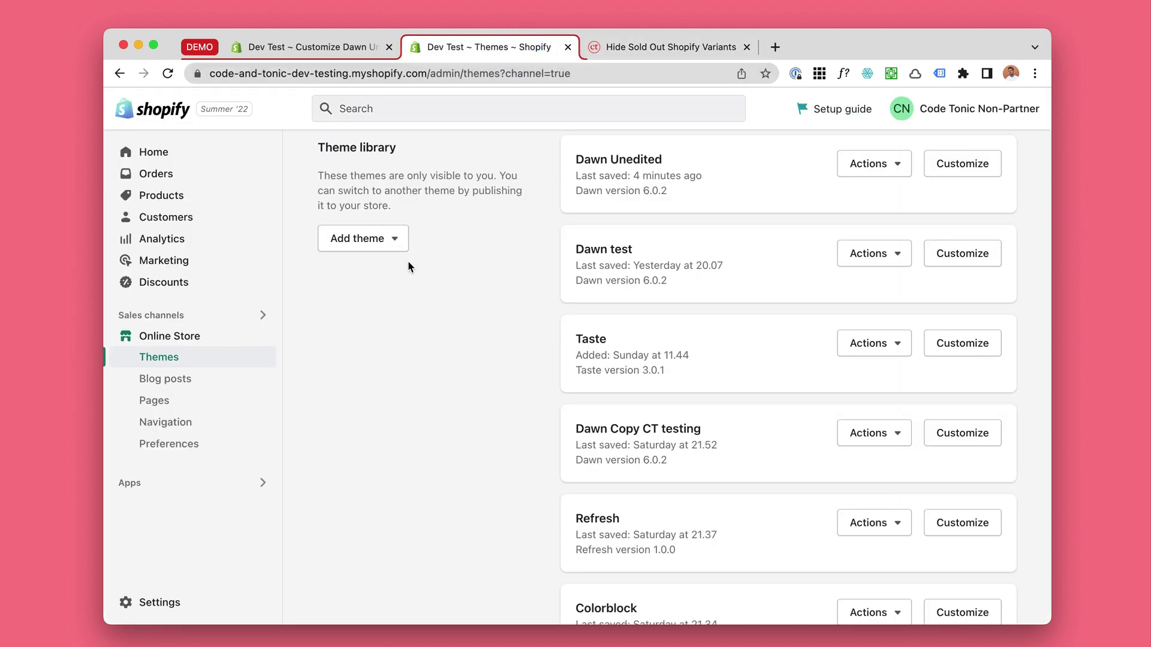
{"action": "scroll", "coordinate": [393, 228], "scroll_direction": "up", "scroll_amount": 10}
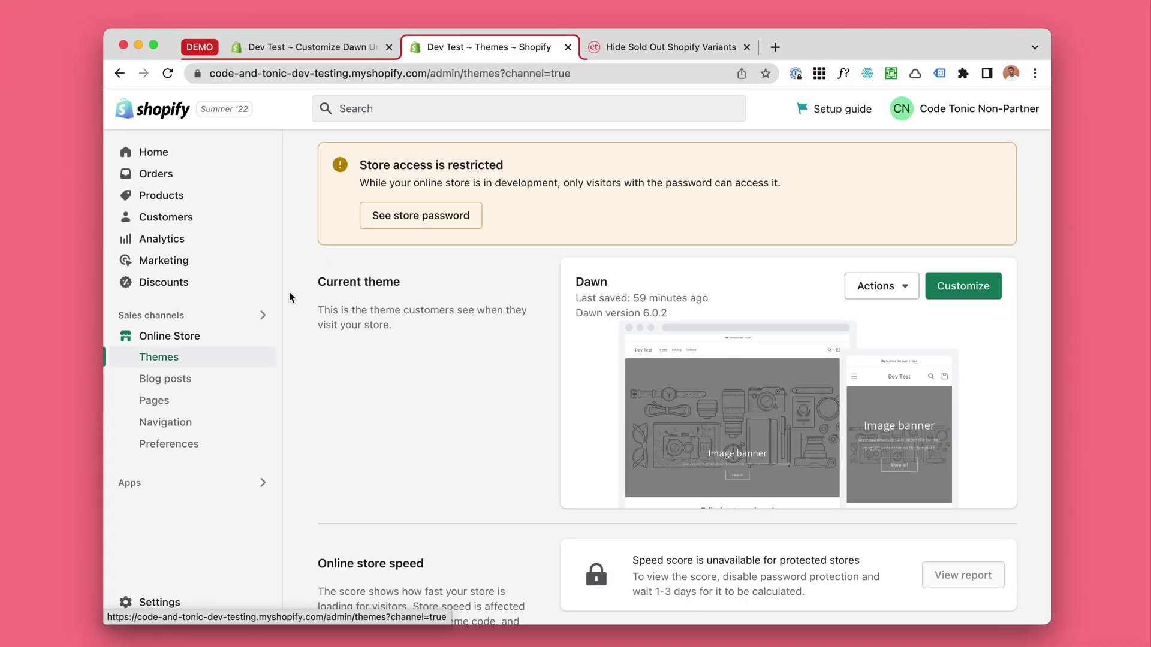
{"action": "left_click_drag", "start_coordinate": [446, 231], "coordinate": [679, 344]}
{"action": "left_click", "coordinate": [445, 342]}
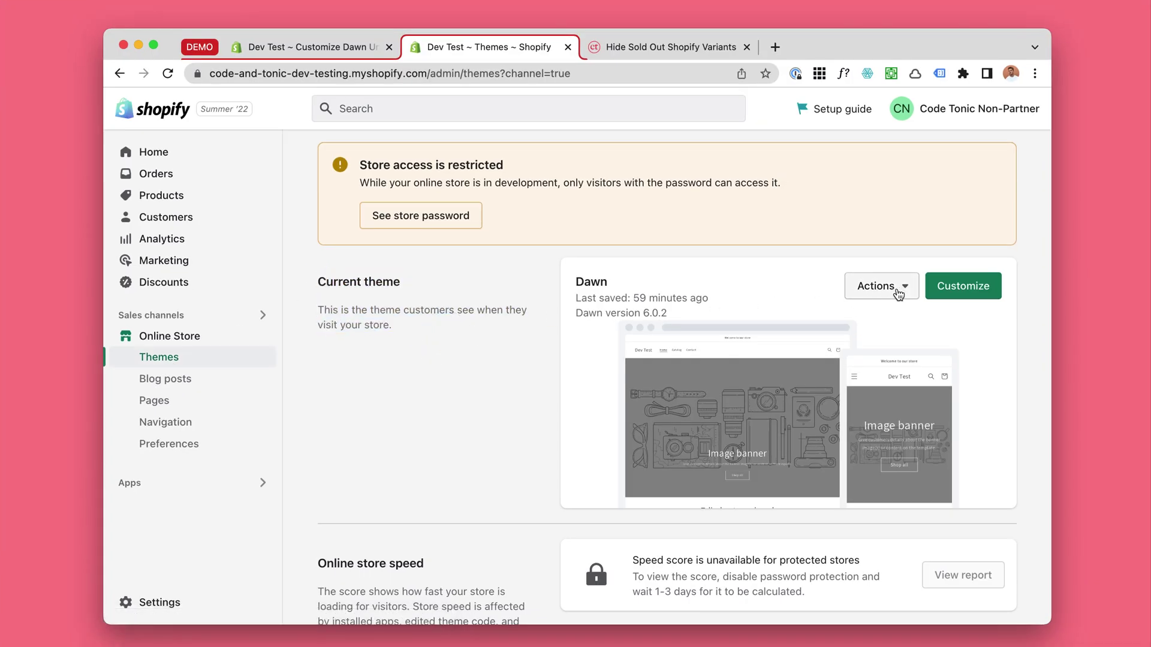
{"action": "left_click", "coordinate": [906, 287]}
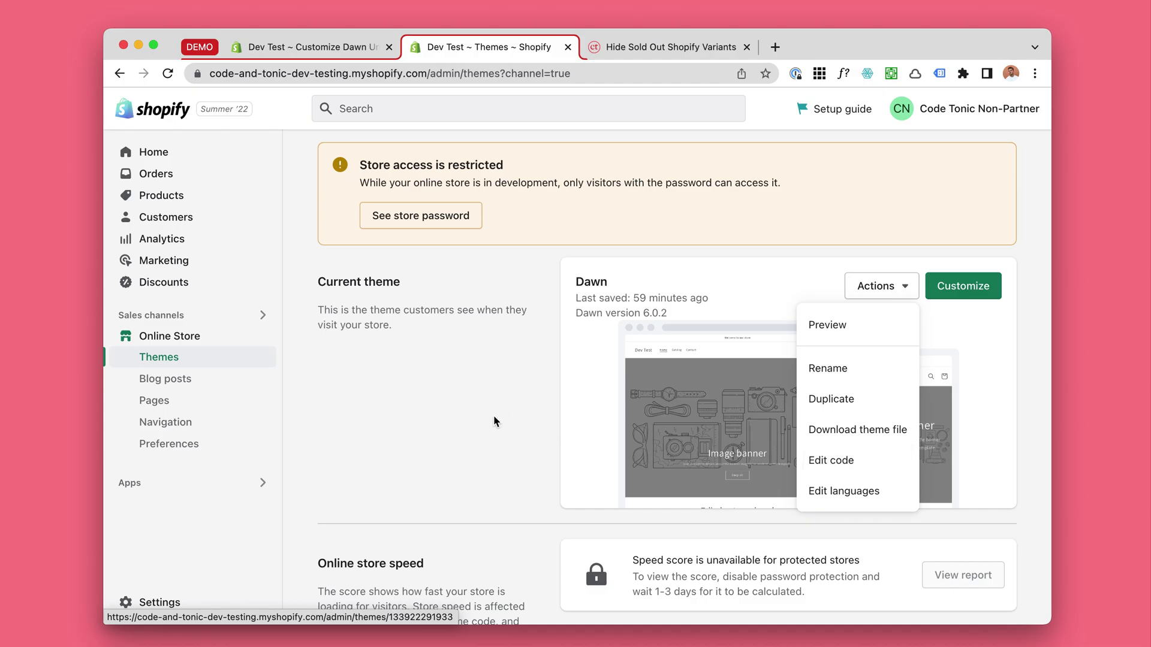
{"action": "left_click", "coordinate": [519, 409]}
Open the code editor for the Dawn Unedited theme from the Theme library
{"action": "scroll", "coordinate": [519, 407], "scroll_direction": "down", "scroll_amount": 7}
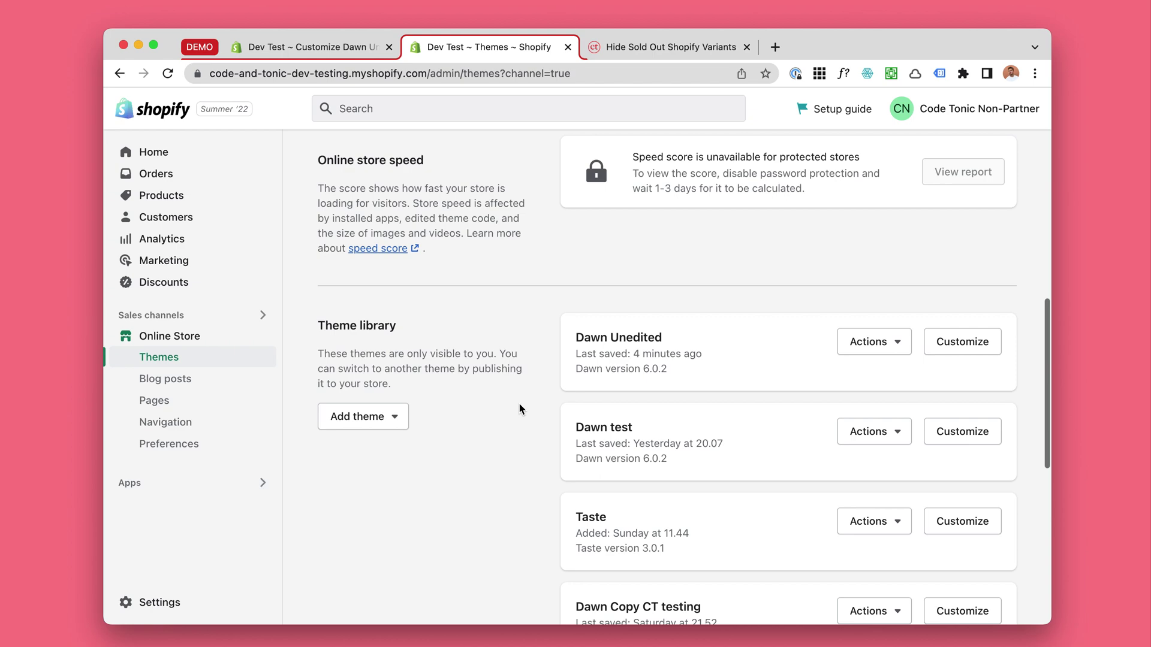
{"action": "left_click", "coordinate": [865, 316]}
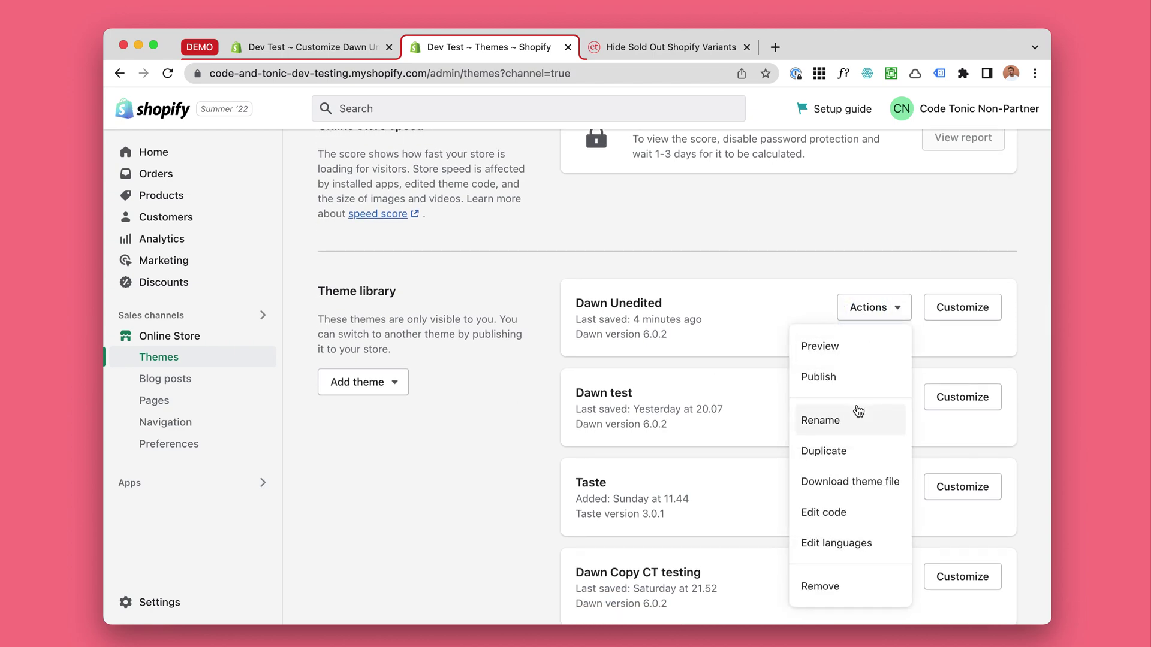
{"action": "scroll", "coordinate": [848, 444], "scroll_direction": "down", "scroll_amount": 1}
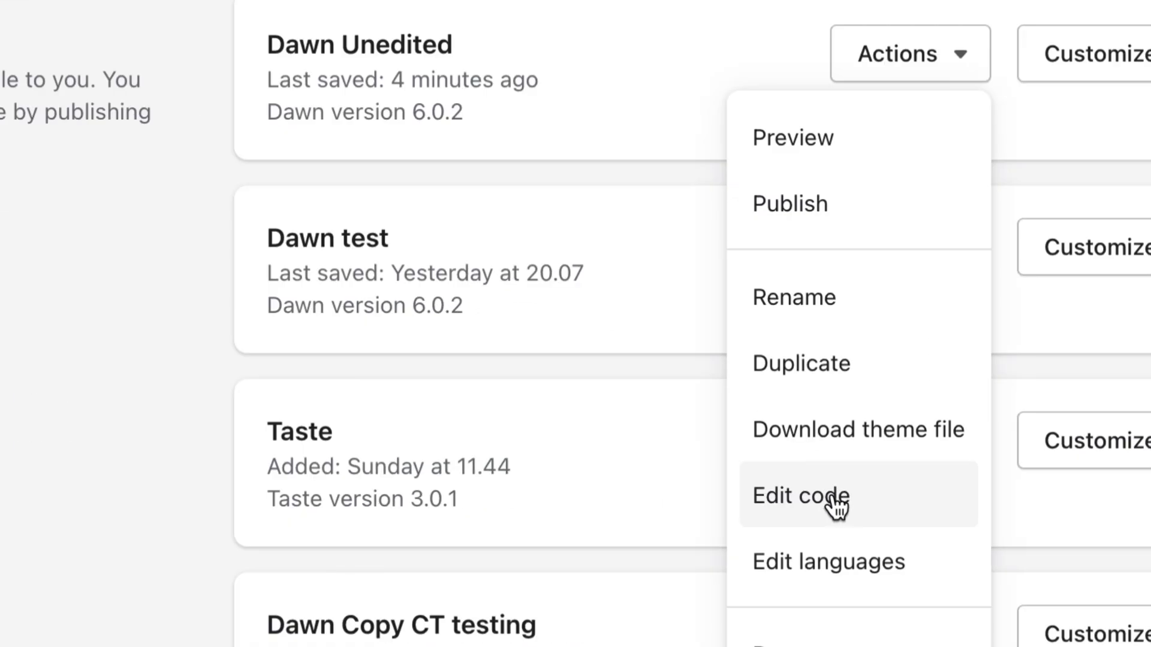
{"action": "left_click", "coordinate": [841, 493]}
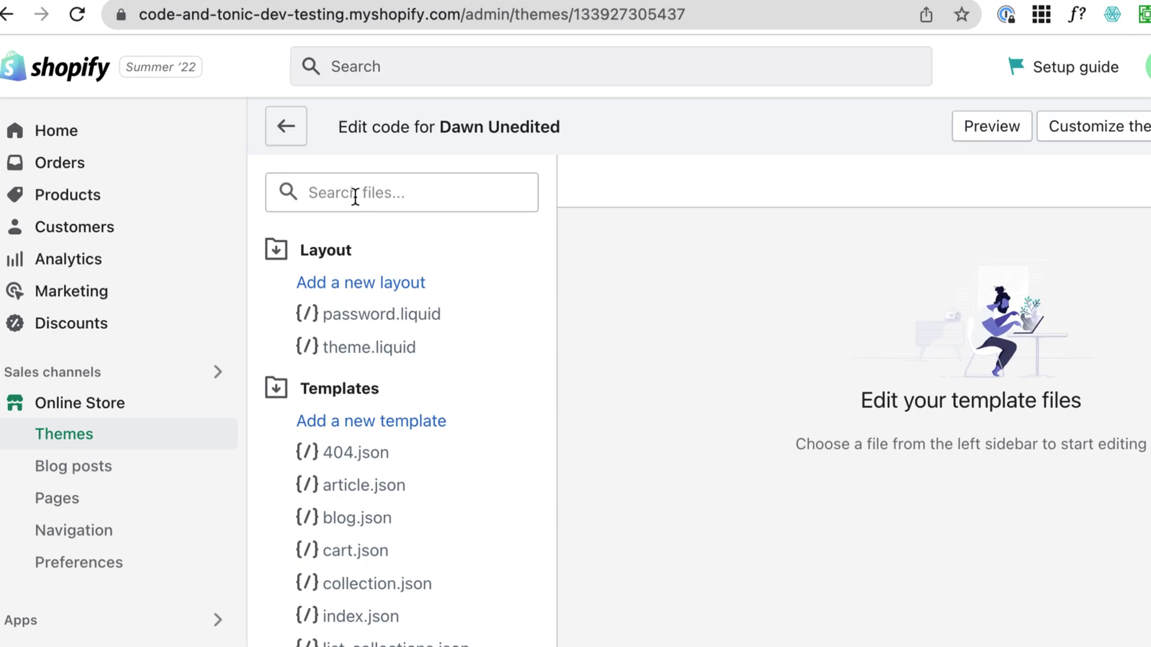
Search the theme files for 'glob' and open global.js
{"action": "left_click", "coordinate": [357, 194]}
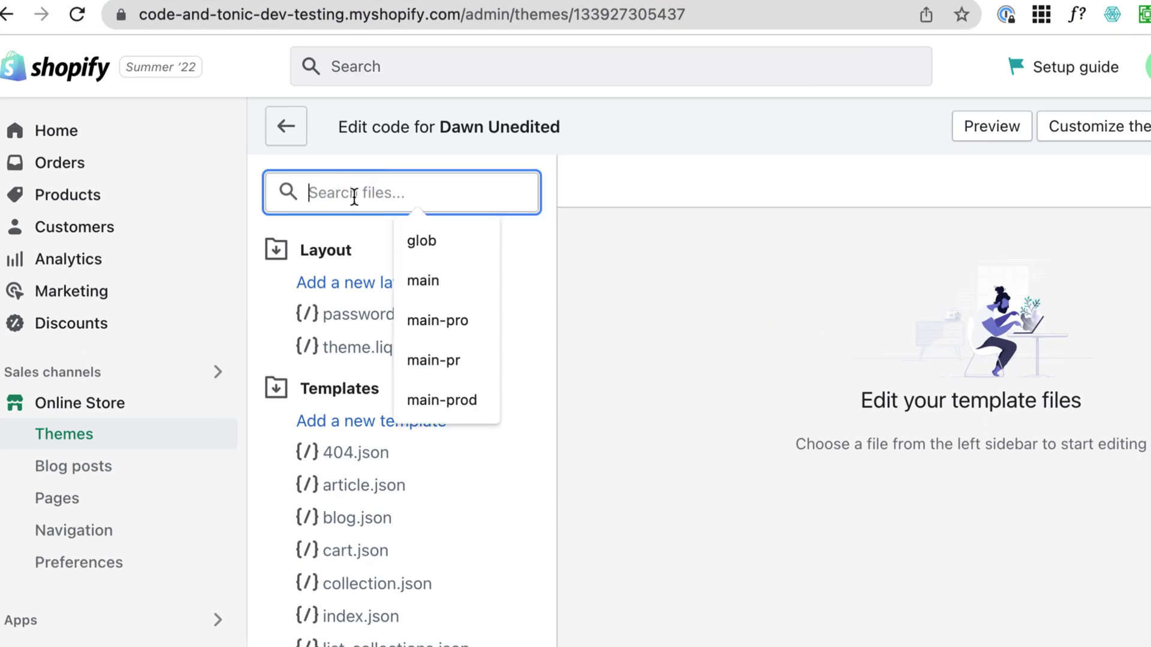
{"action": "type", "text": "global"}
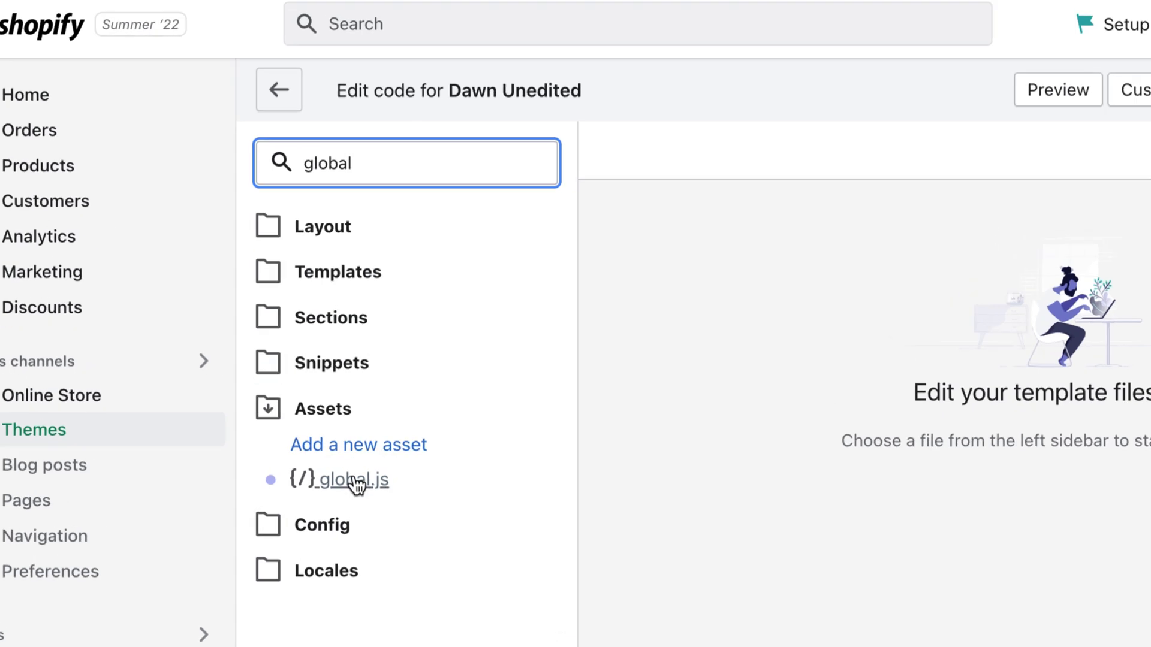
{"action": "left_click", "coordinate": [356, 480]}
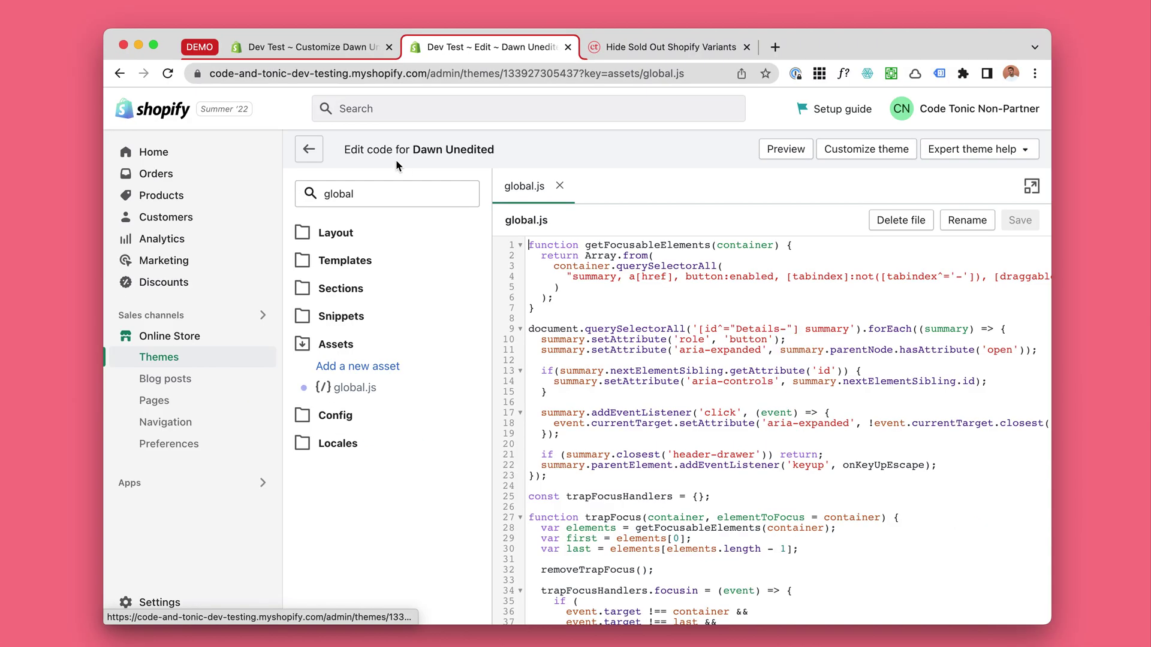
Search for 'main-produ' and open main-product.liquid in a new editor tab
{"action": "double_click", "coordinate": [405, 230]}
{"action": "type", "text": "m"}
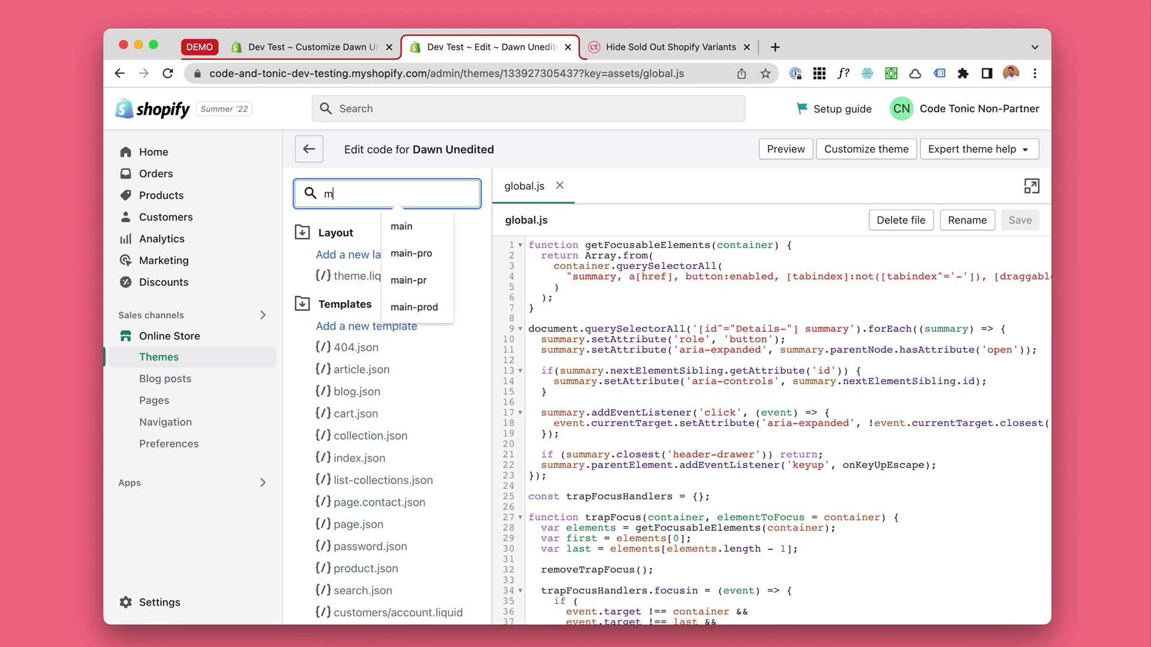
{"action": "type", "text": "ain-produc"}
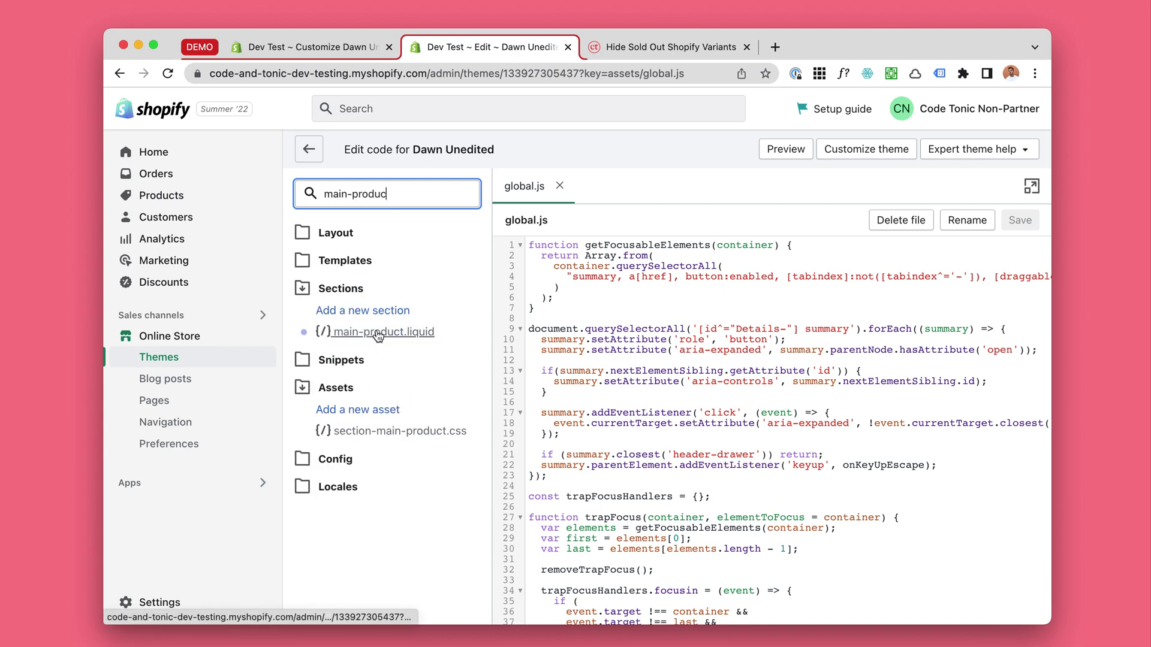
{"action": "left_click", "coordinate": [378, 334]}
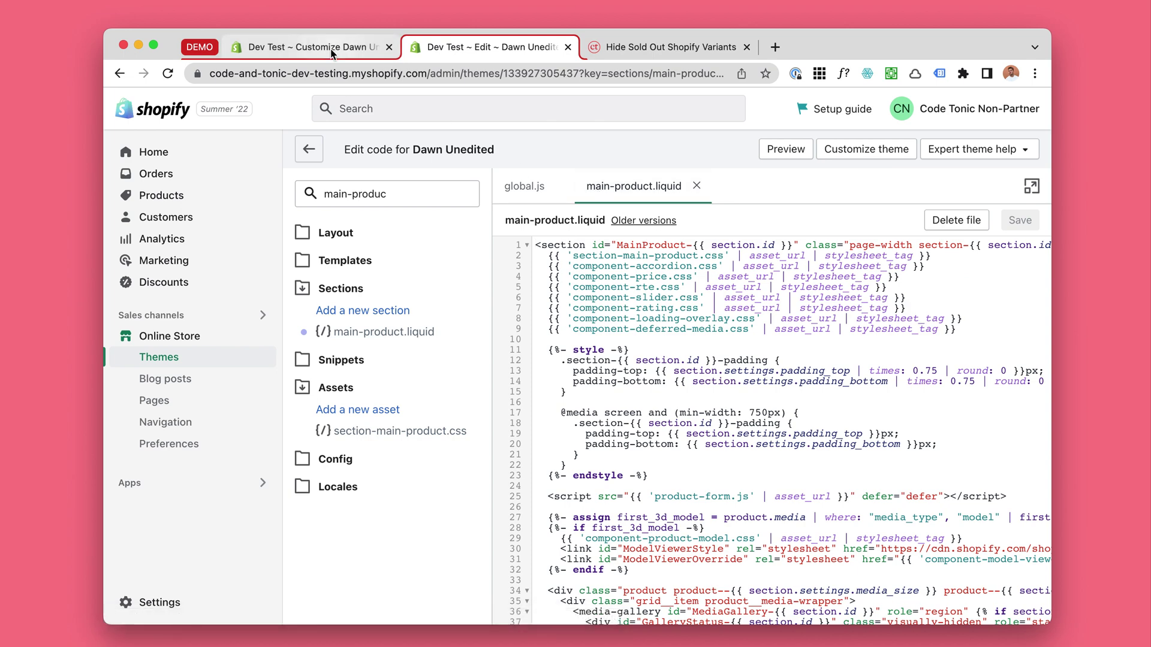
{"action": "key", "text": "super+grave"}
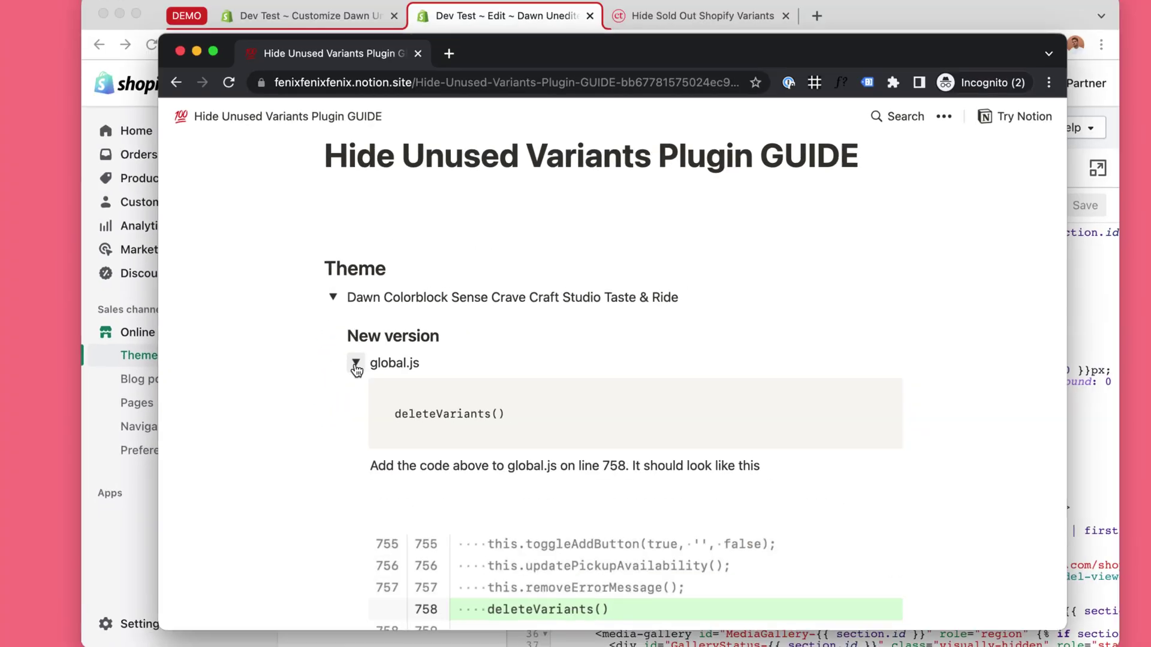
Review the guide's global.js step, noting deleteVariants() belongs at line 758
{"action": "scroll", "coordinate": [724, 397], "scroll_direction": "down", "scroll_amount": 1}
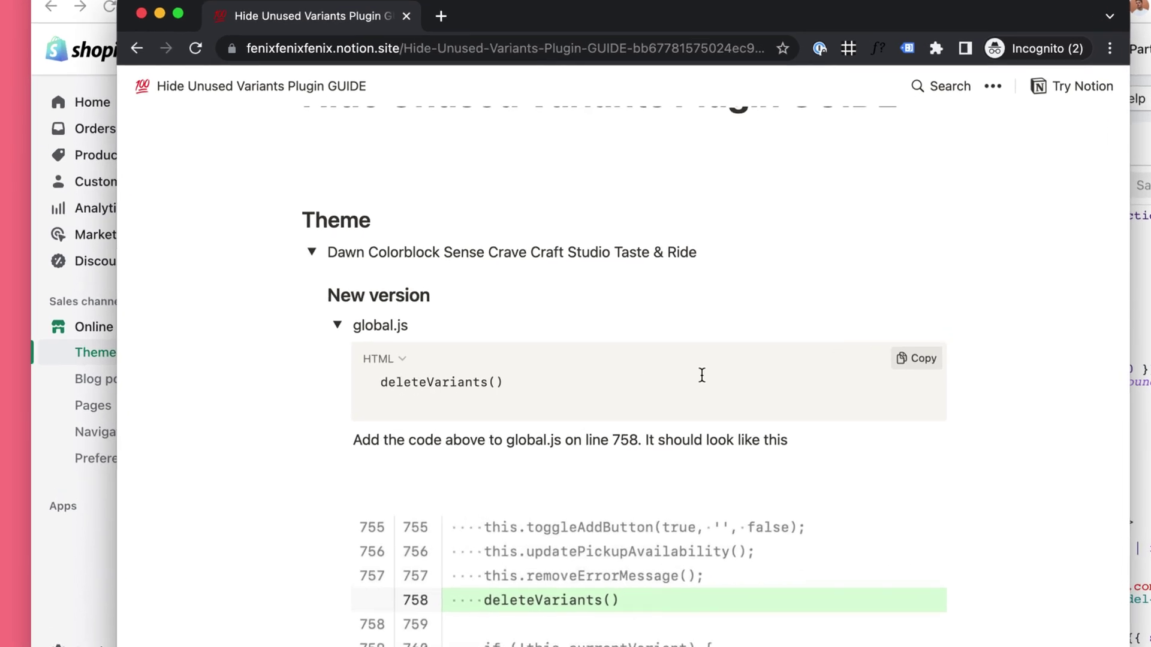
{"action": "left_click_drag", "start_coordinate": [510, 381], "coordinate": [377, 381]}
{"action": "scroll", "coordinate": [663, 452], "scroll_direction": "down", "scroll_amount": 1}
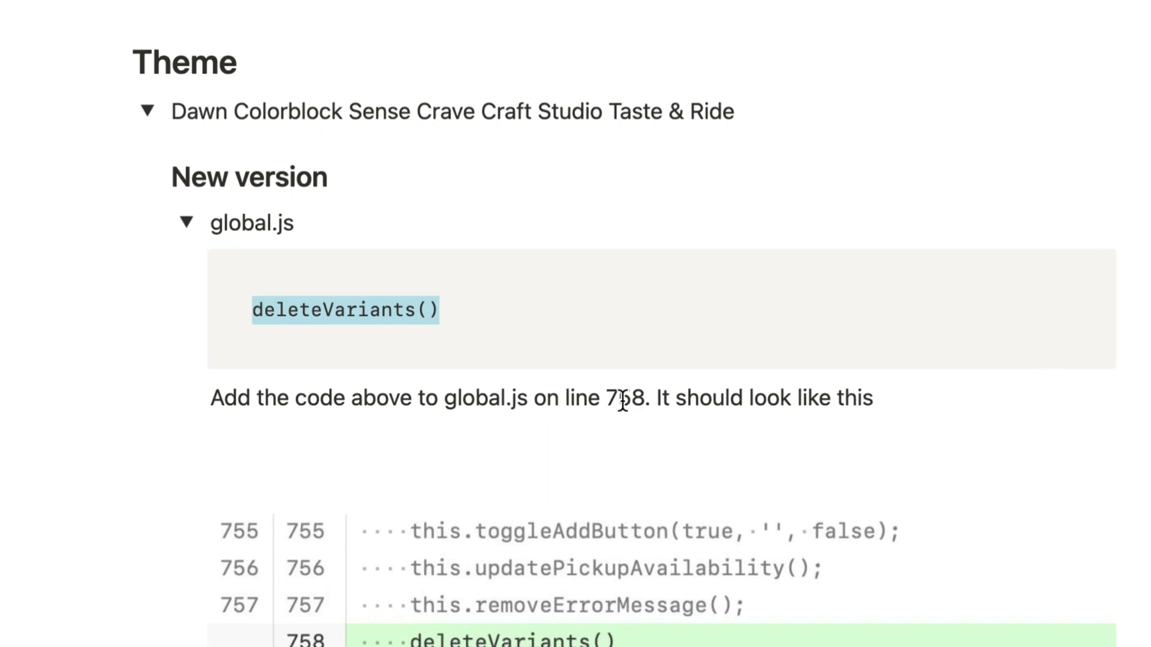
{"action": "double_click", "coordinate": [622, 400]}
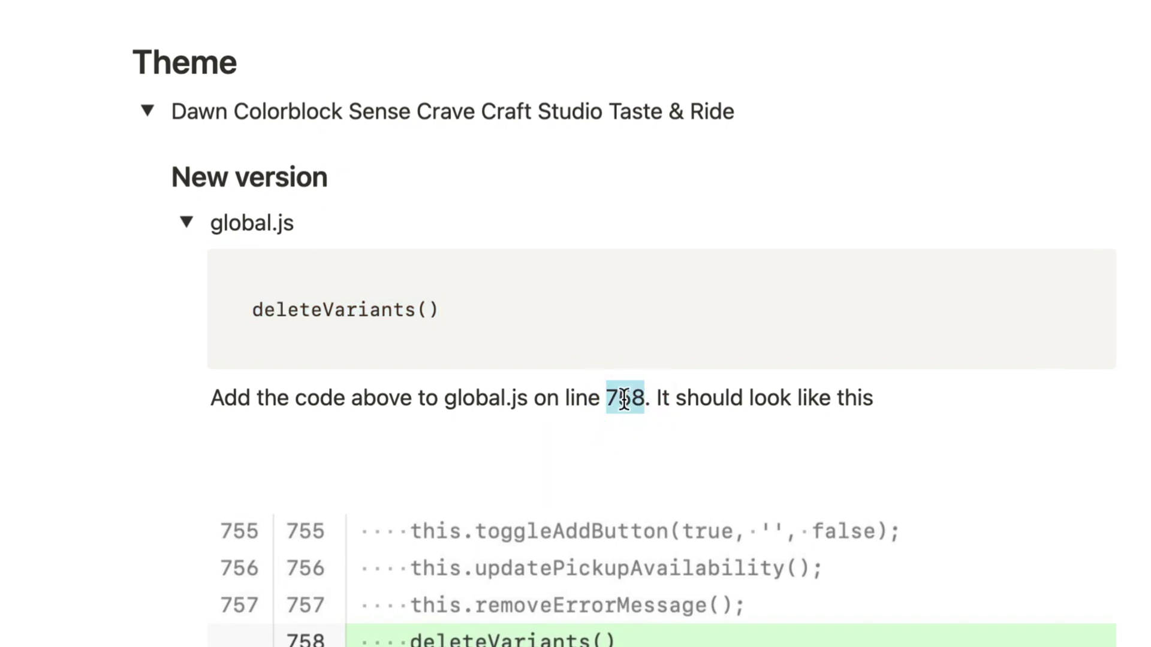
{"action": "scroll", "coordinate": [560, 533], "scroll_direction": "down", "scroll_amount": 2}
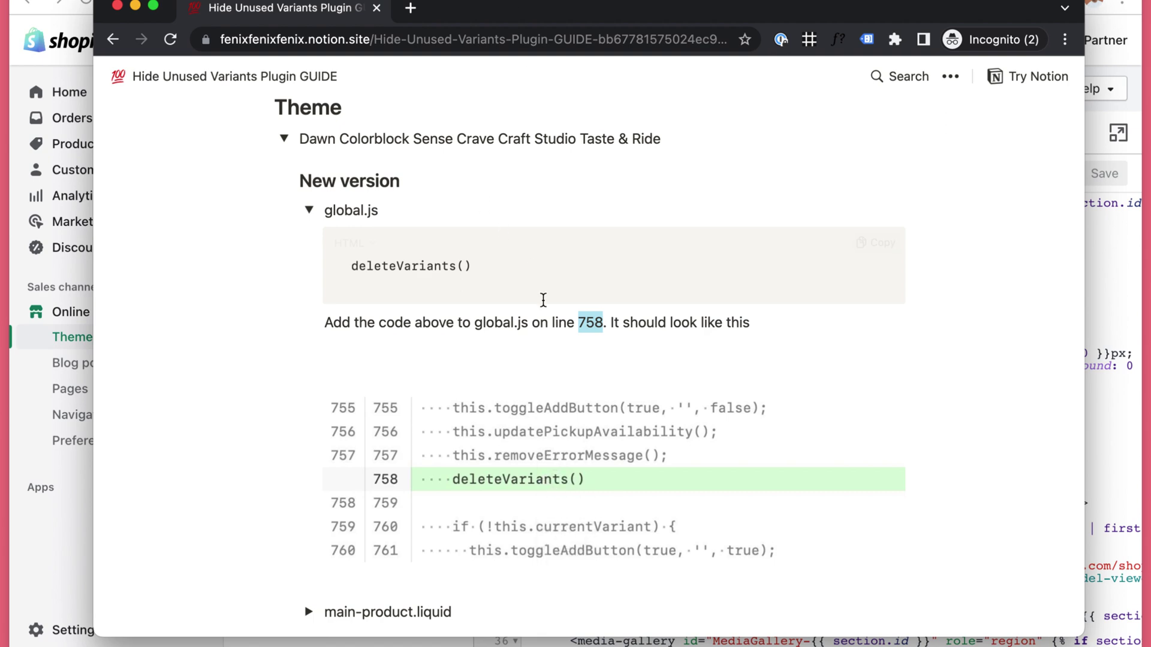
Locate line 758 in global.js between removeErrorMessage() and the currentVariant check, comparing against the guide
{"action": "key", "text": "super+grave"}
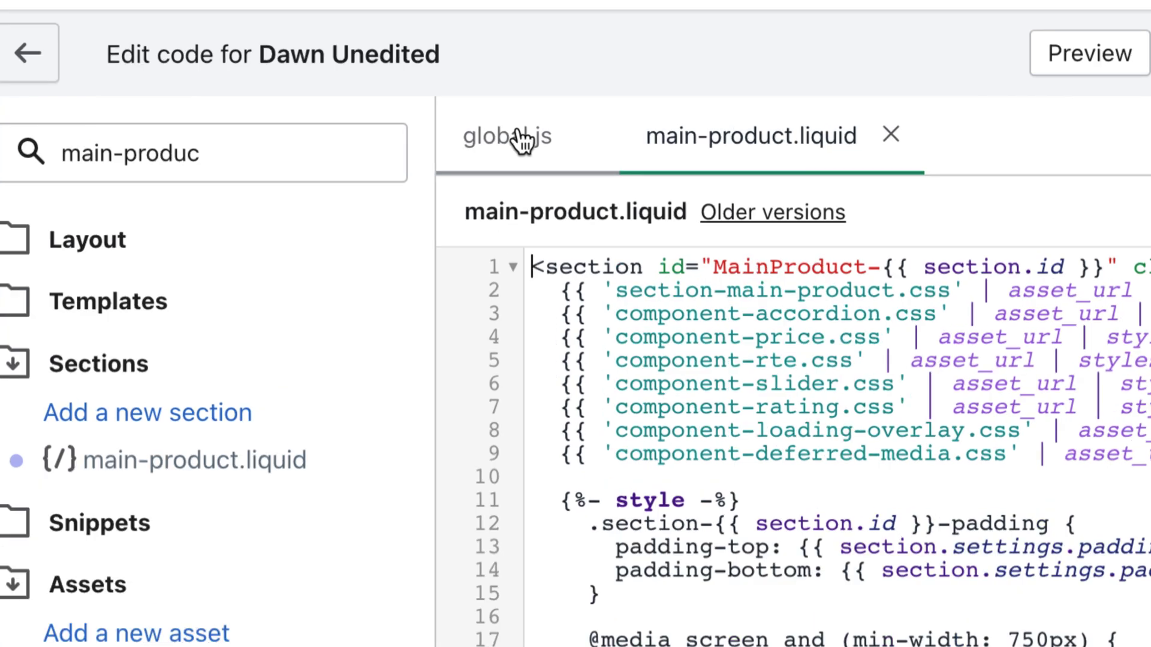
{"action": "left_click", "coordinate": [519, 134]}
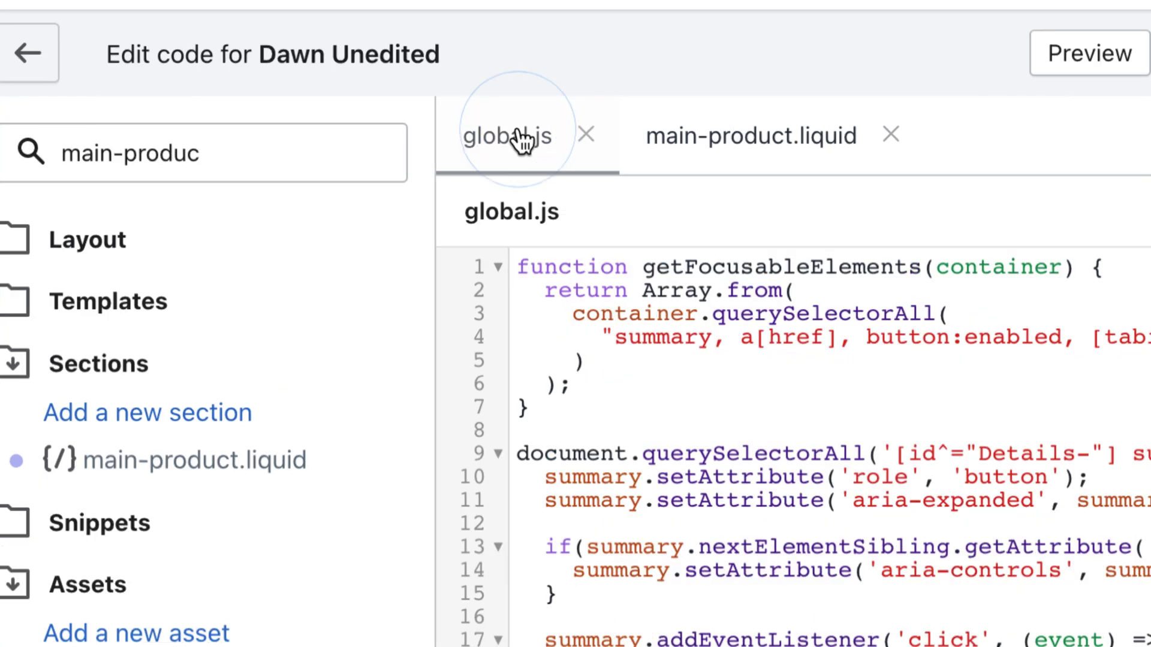
{"action": "scroll", "coordinate": [694, 454], "scroll_direction": "down", "scroll_amount": 20}
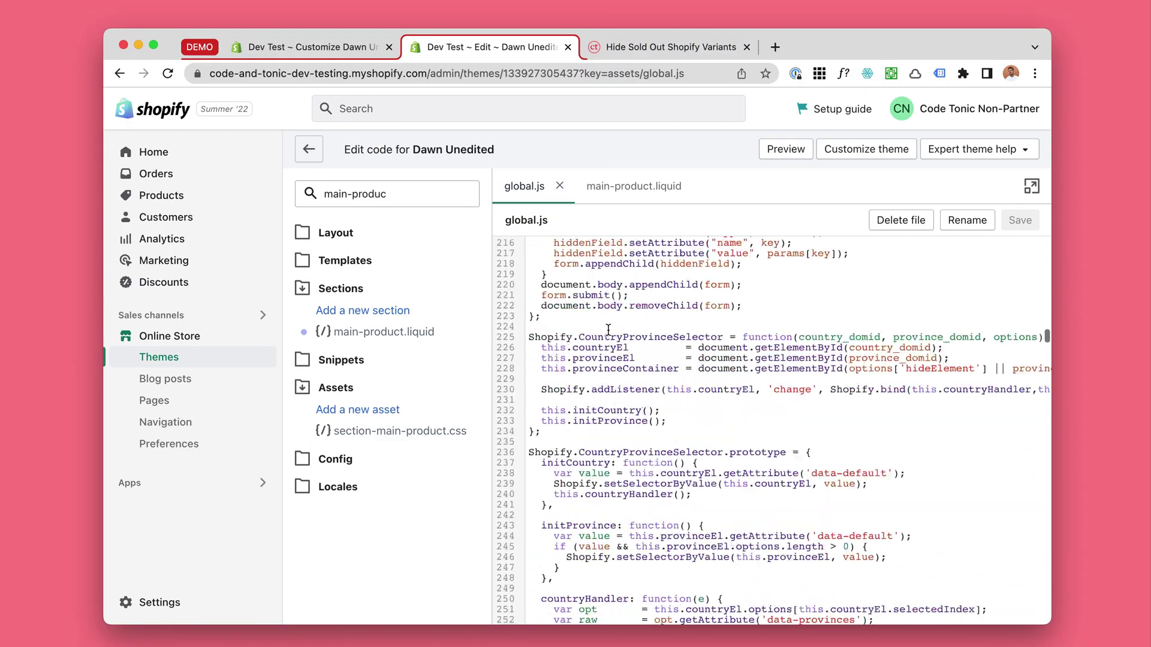
{"action": "scroll", "coordinate": [607, 330], "scroll_direction": "down", "scroll_amount": 20}
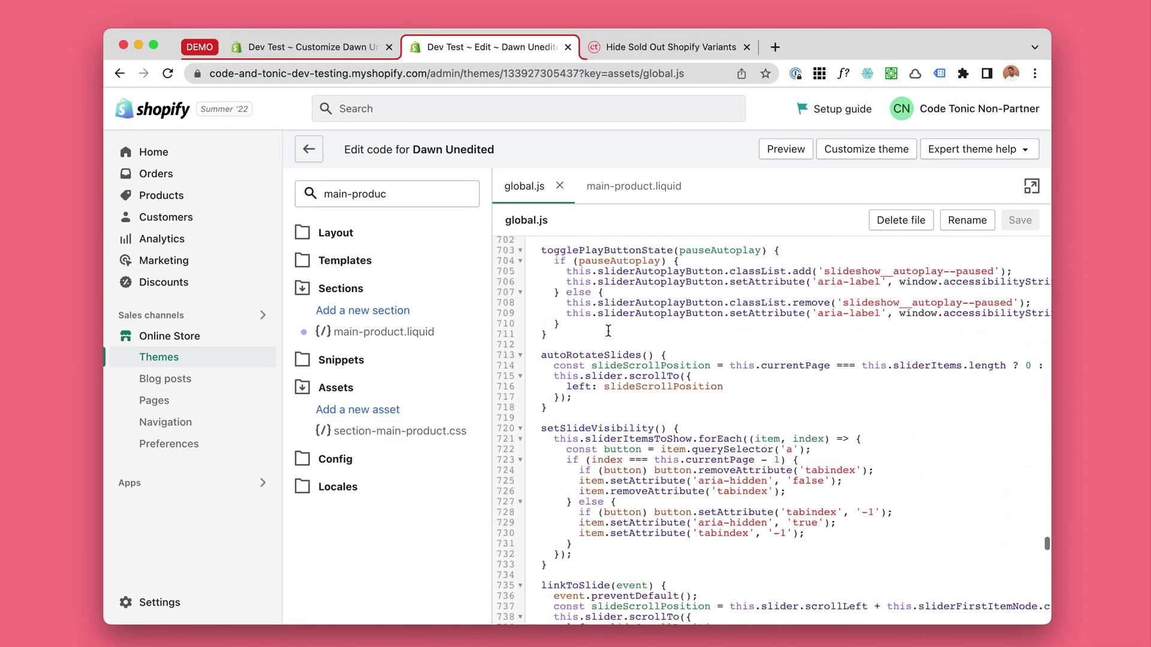
{"action": "scroll", "coordinate": [607, 329], "scroll_direction": "down", "scroll_amount": 5}
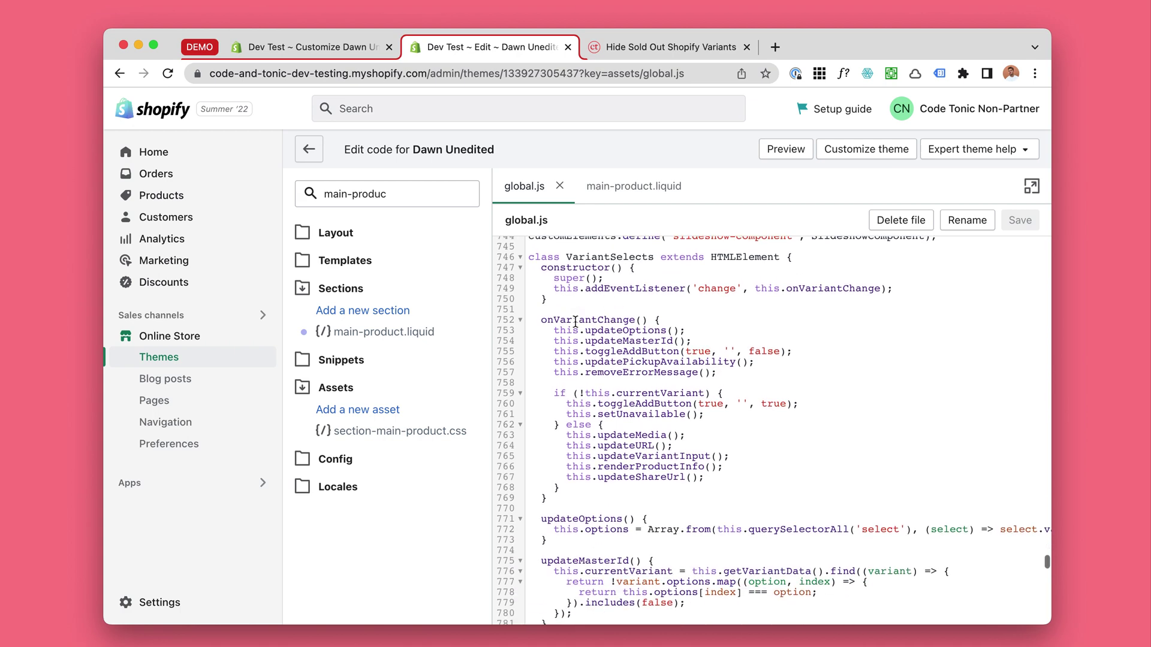
{"action": "left_click", "coordinate": [560, 382]}
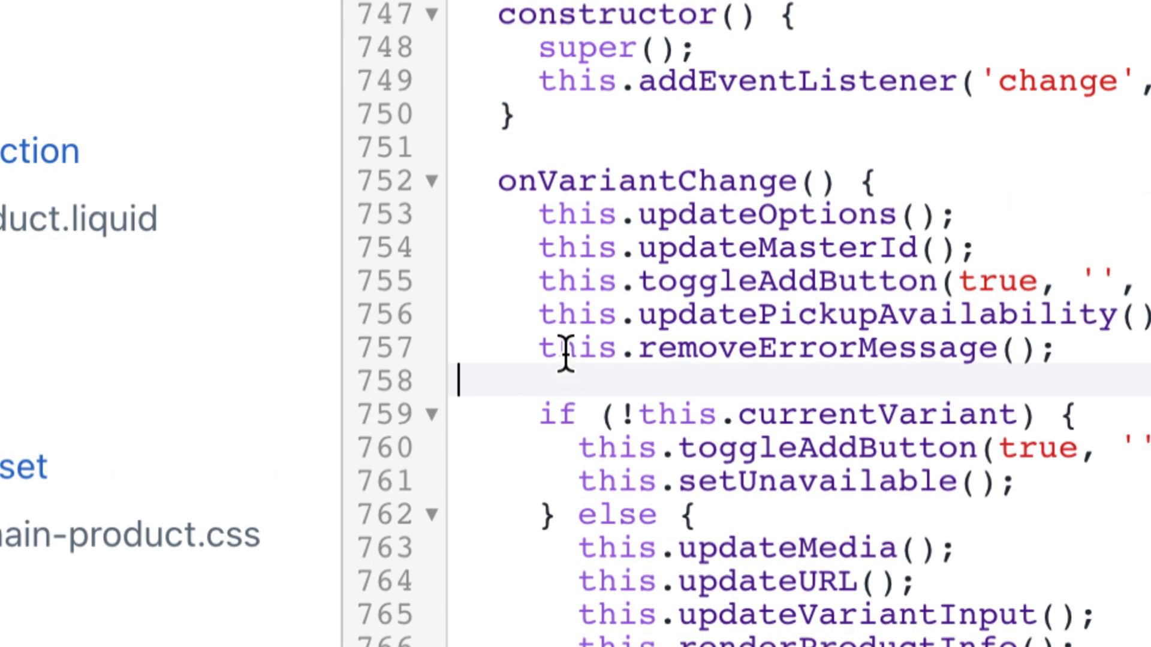
{"action": "left_click_drag", "start_coordinate": [538, 349], "coordinate": [1026, 348]}
{"action": "left_click_drag", "start_coordinate": [533, 414], "coordinate": [1041, 415]}
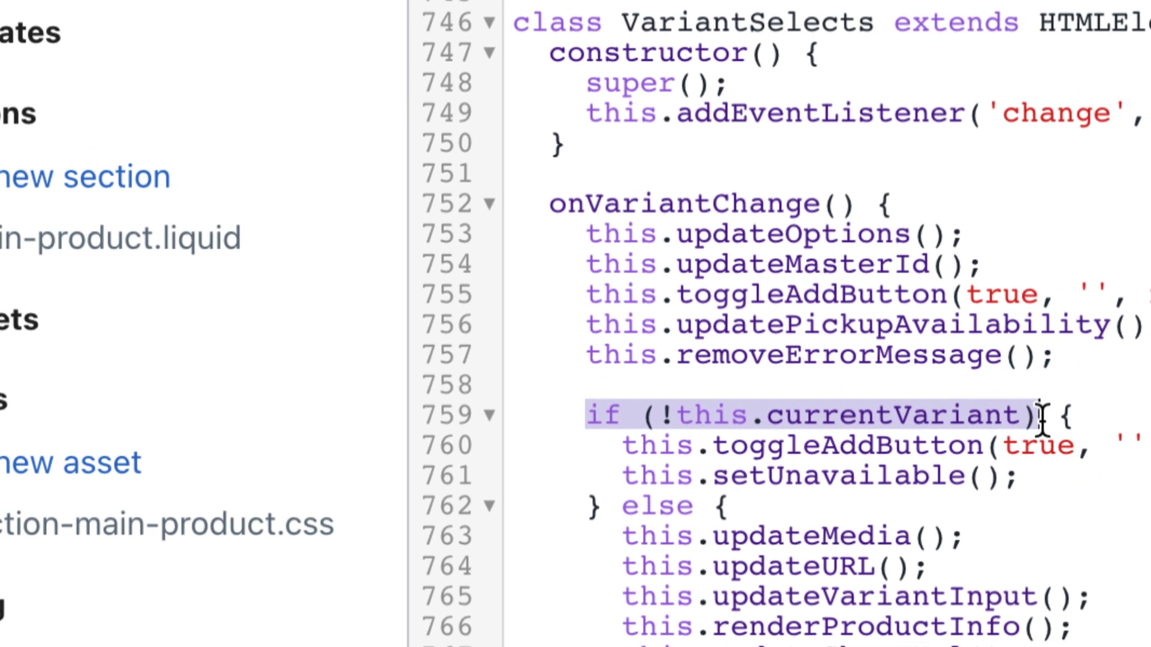
{"action": "key", "text": "super+grave"}
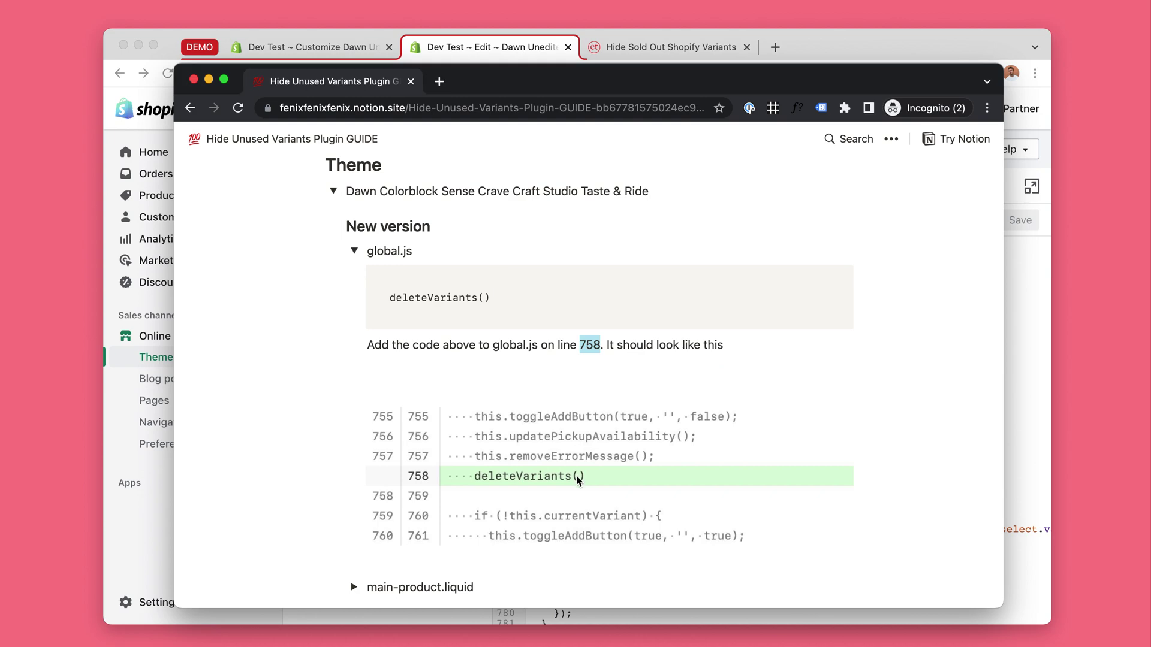
{"action": "scroll", "coordinate": [577, 479], "scroll_direction": "down", "scroll_amount": 1}
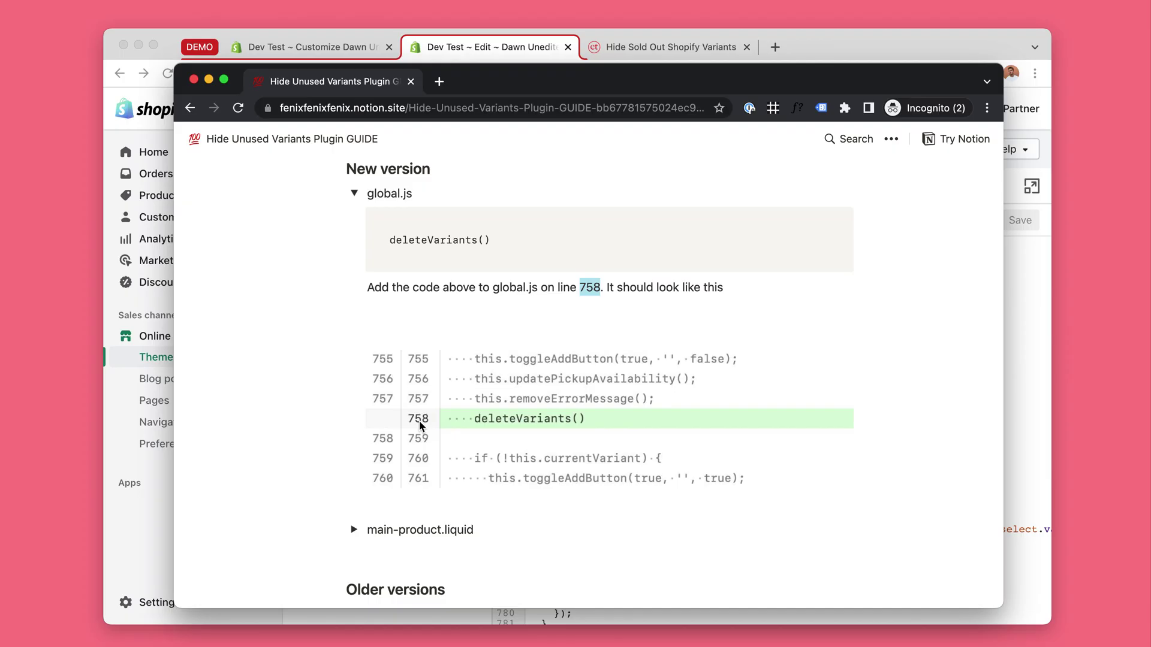
{"action": "key", "text": "super+grave"}
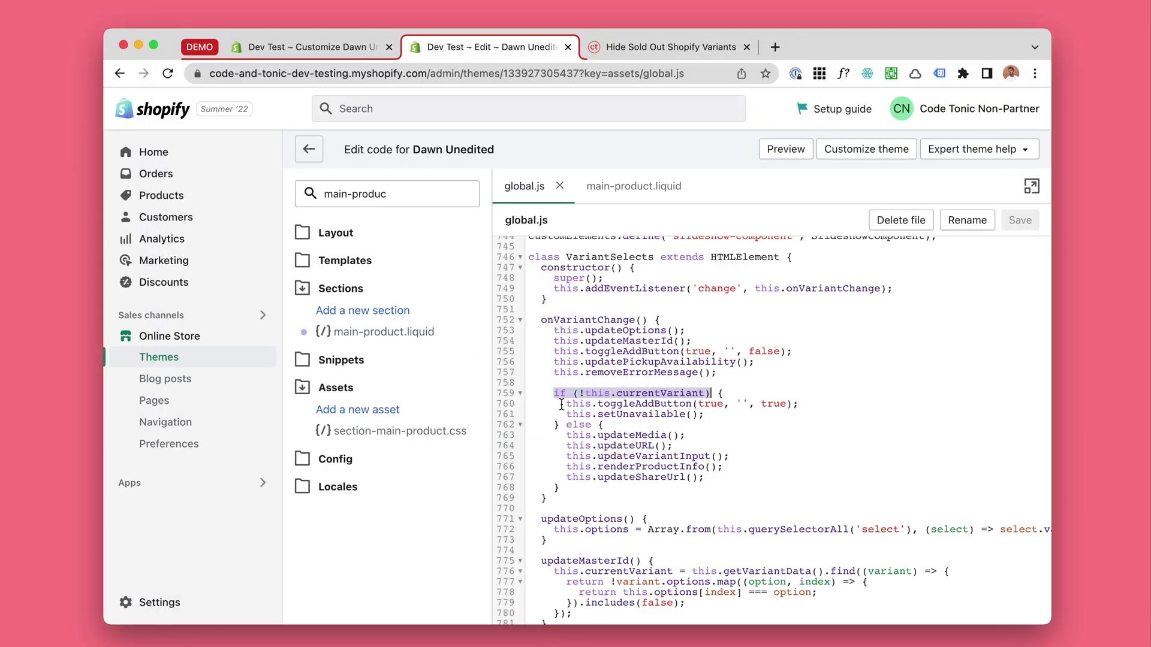
Insert deleteVariants() on line 758 of global.js and save the file
{"action": "left_click", "coordinate": [611, 383]}
{"action": "type", "text": "deleteVariants()"}
{"action": "key", "text": "Return"}
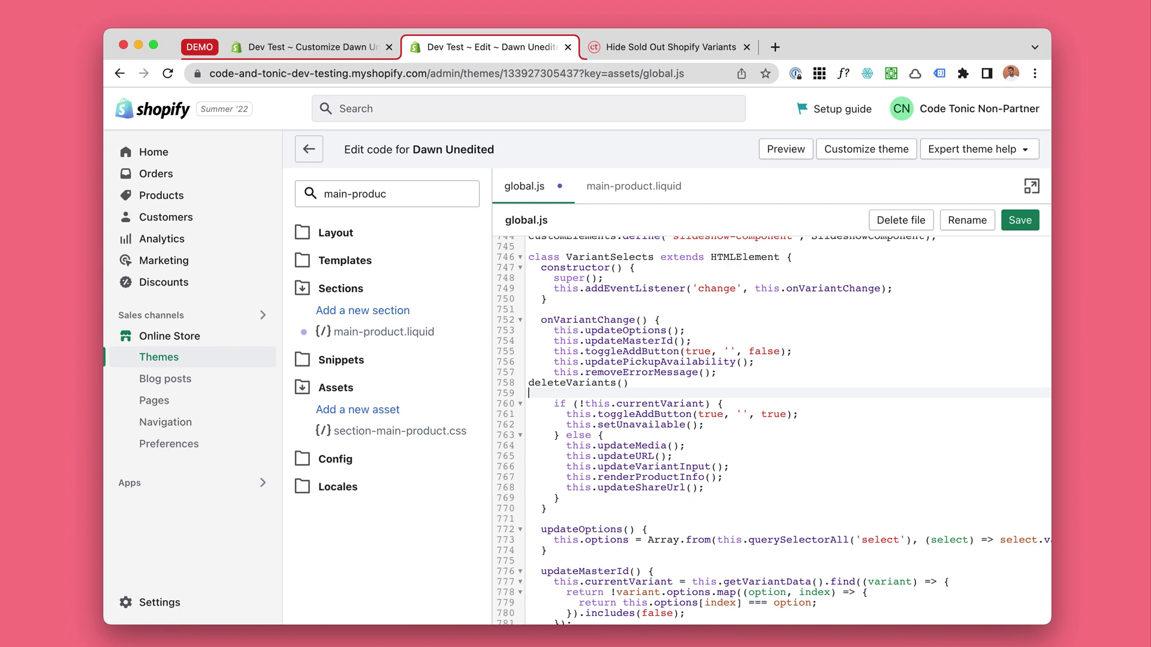
{"action": "key", "text": "Up"}
{"action": "key", "text": "Return"}
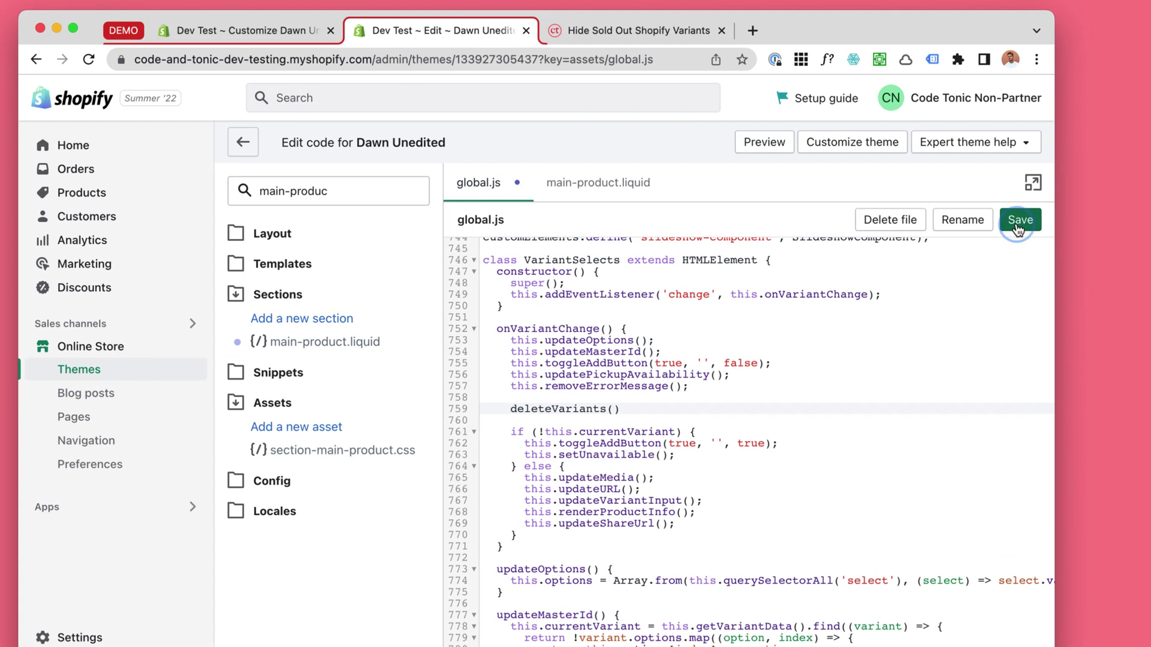
{"action": "left_click", "coordinate": [1017, 225]}
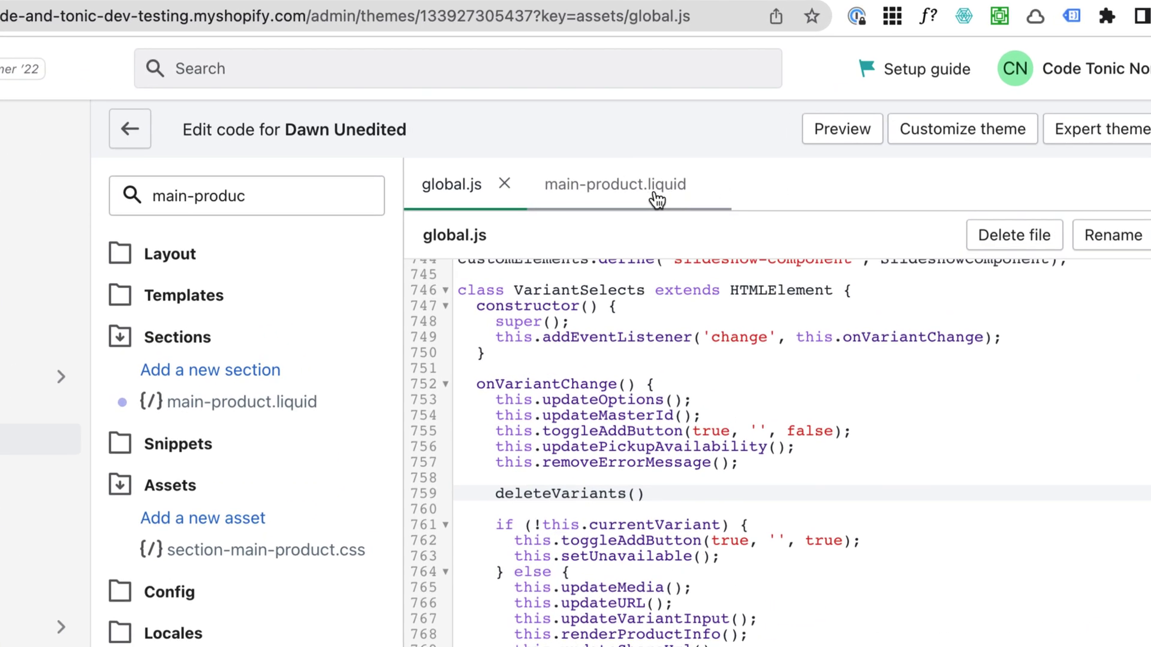
Select all code in main-product.liquid and delete it
{"action": "left_click", "coordinate": [660, 191]}
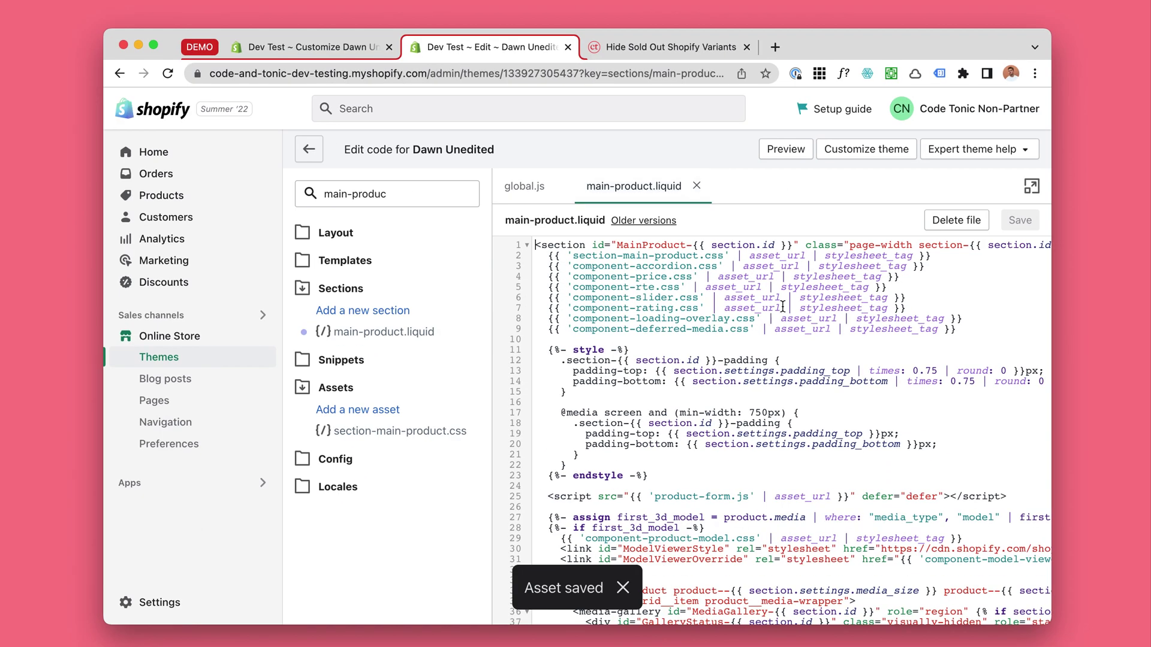
{"action": "left_click", "coordinate": [839, 366]}
{"action": "key", "text": "super+a"}
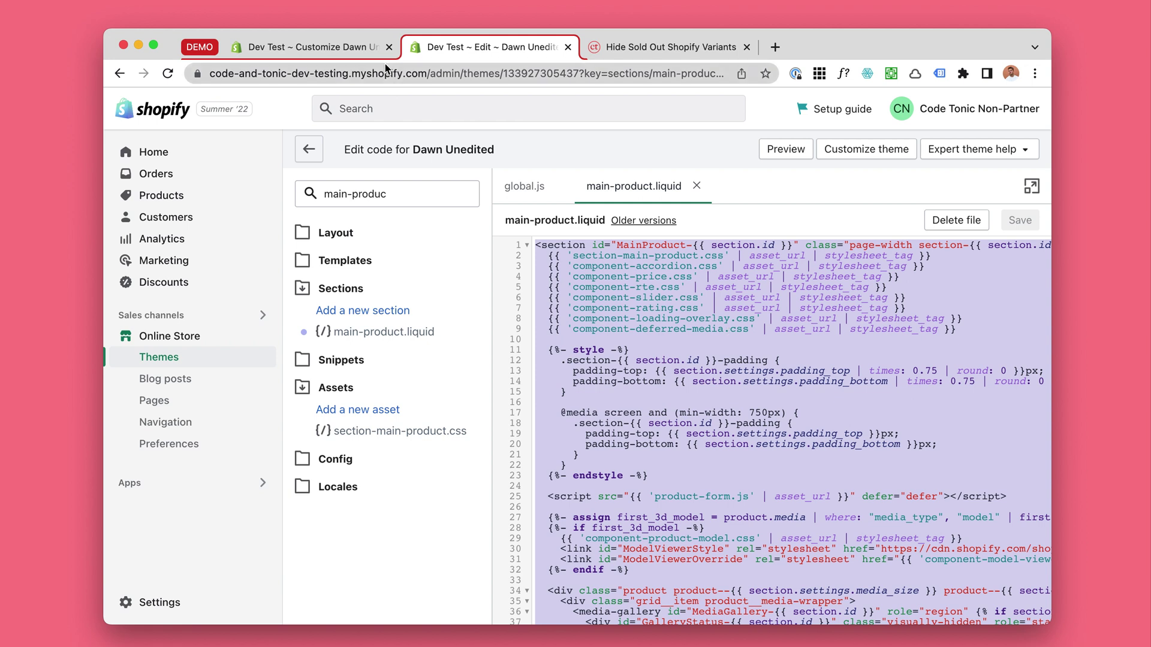
{"action": "key", "text": "BackSpace"}
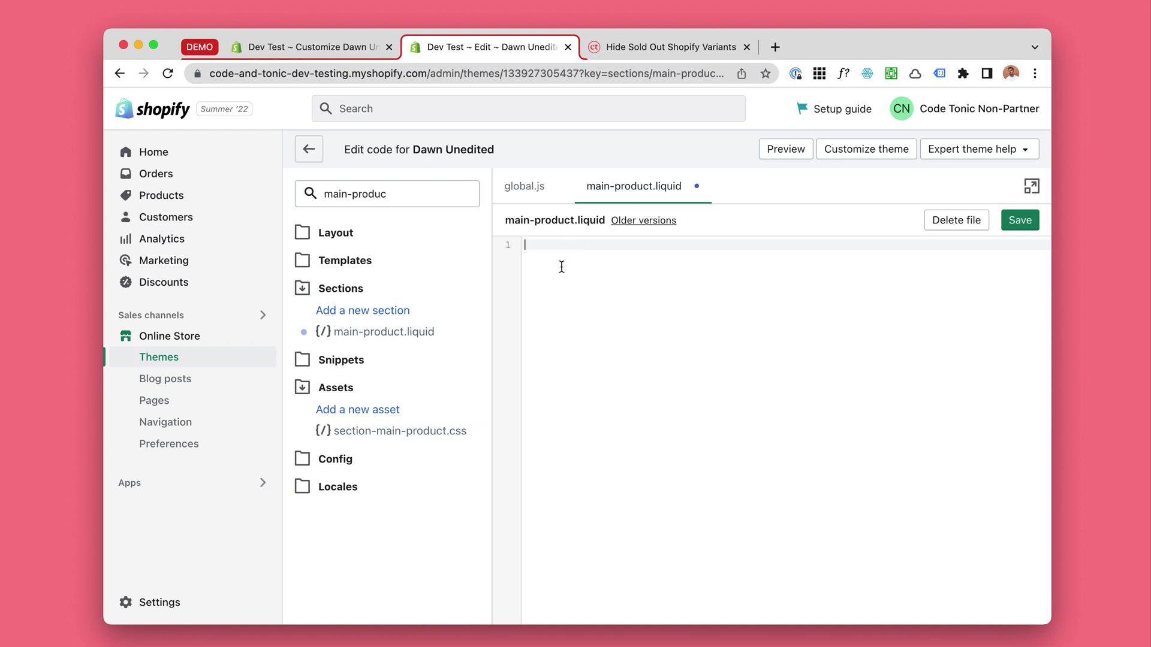
Collapse global.js in the Notion guide, expand main-product.liquid, and copy its replacement code
{"action": "key", "text": "super+grave"}
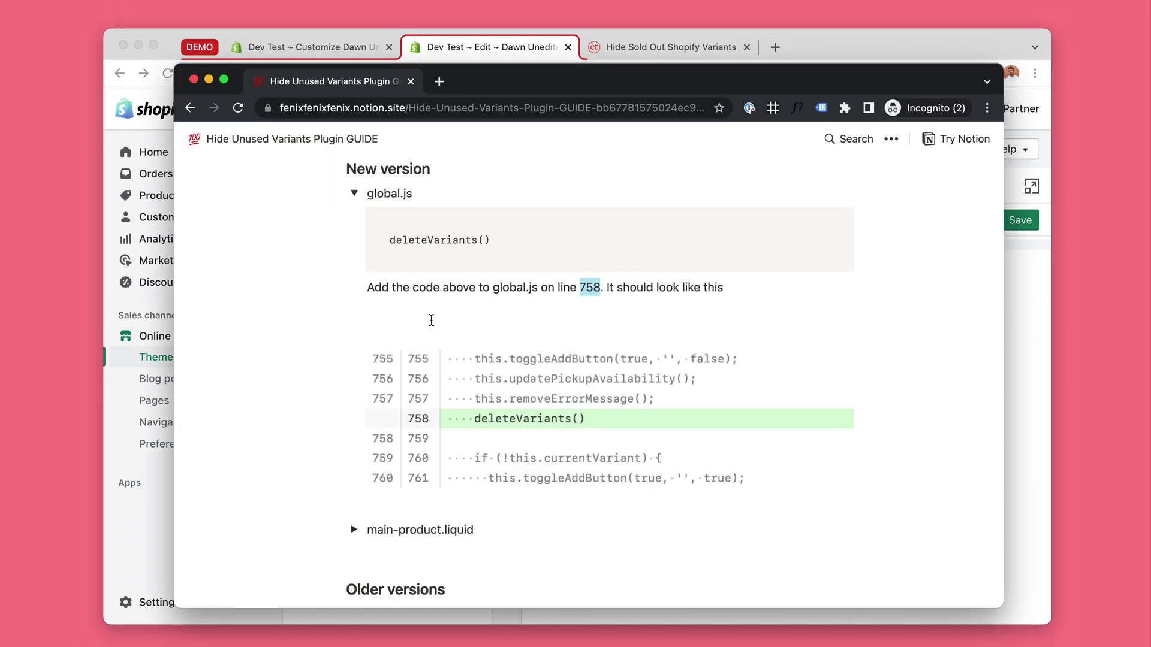
{"action": "scroll", "coordinate": [431, 320], "scroll_direction": "up", "scroll_amount": 2}
{"action": "left_click", "coordinate": [354, 234]}
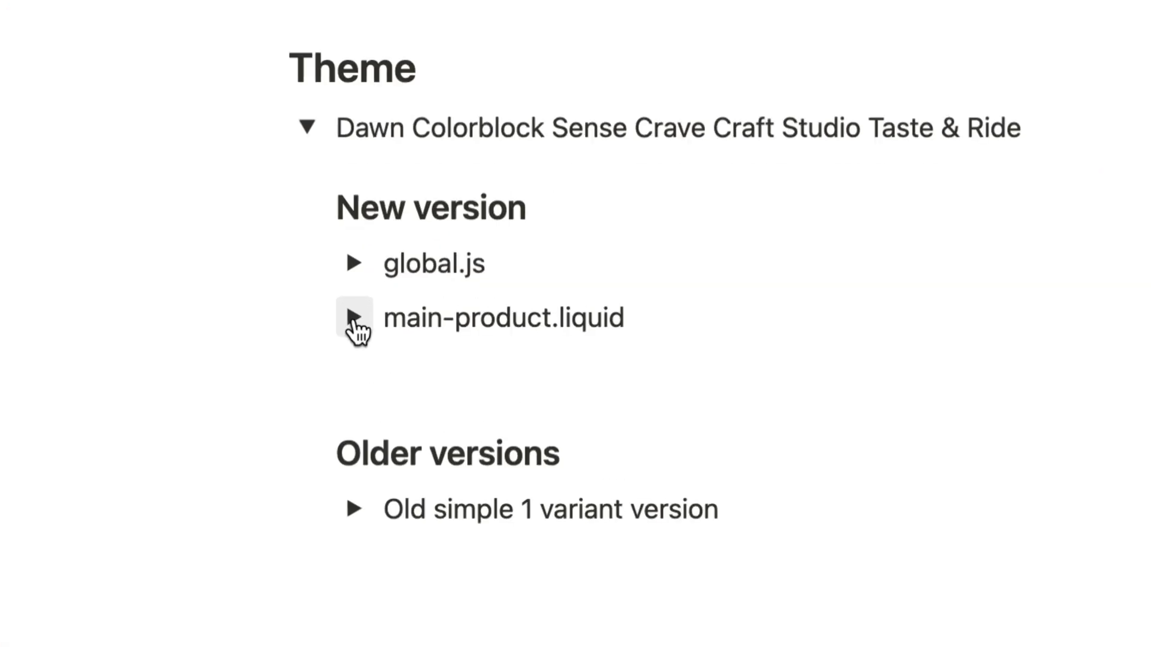
{"action": "left_click", "coordinate": [354, 323]}
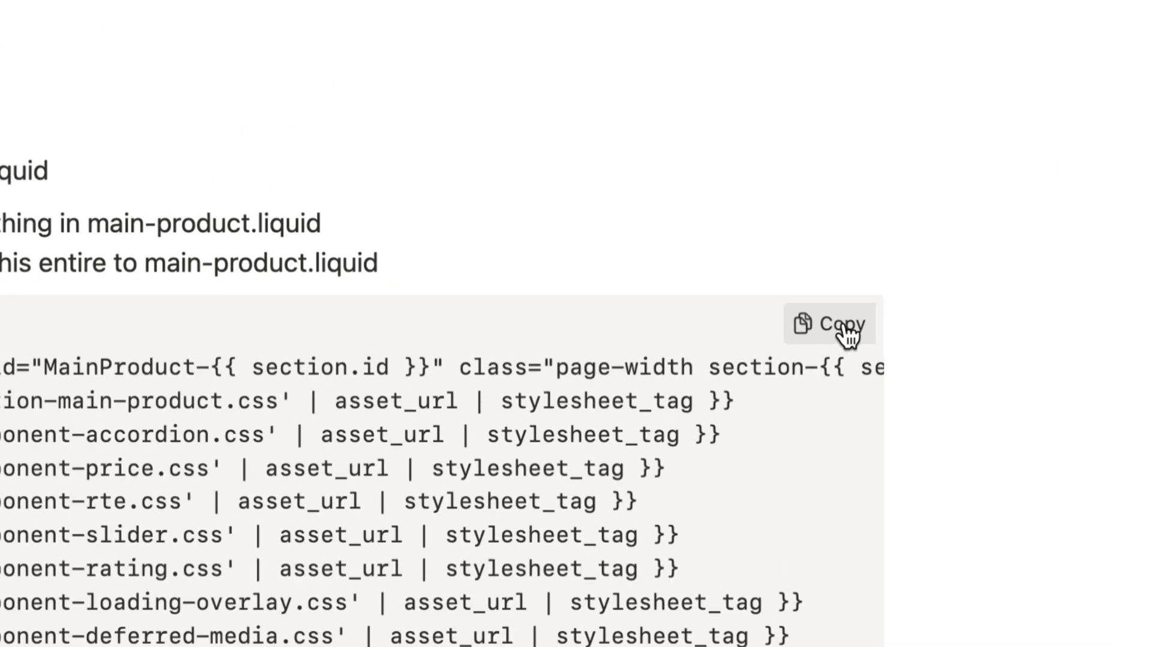
{"action": "left_click", "coordinate": [829, 327]}
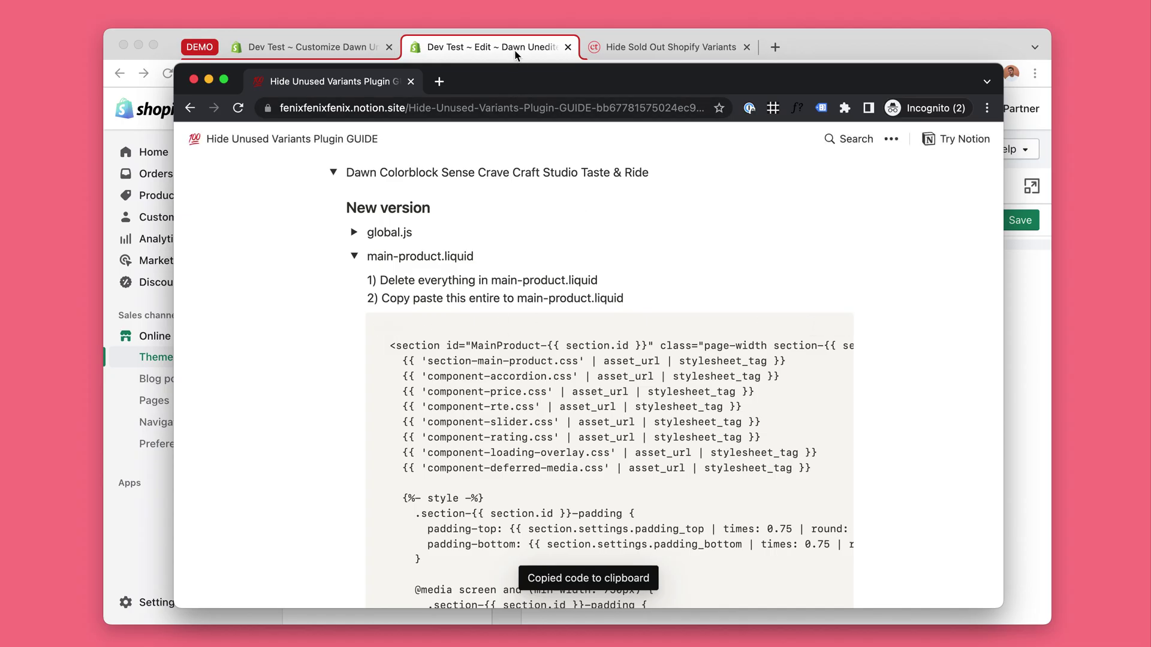
Paste the guide's code into the empty main-product.liquid, save it, and open the theme customizer
{"action": "left_click", "coordinate": [515, 56]}
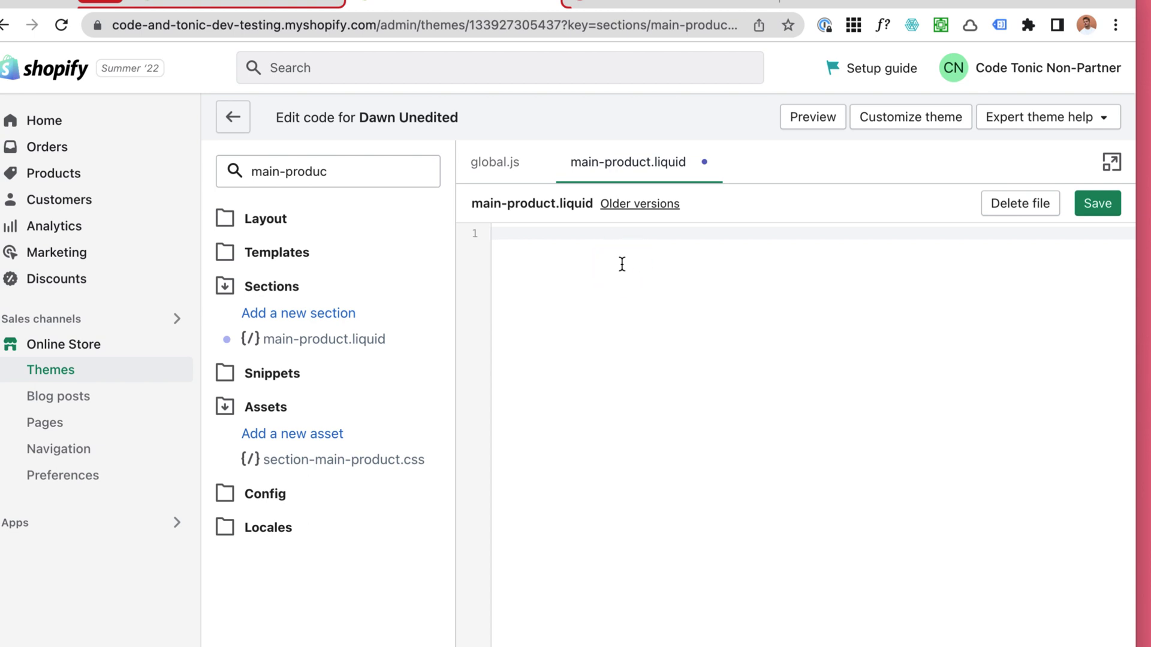
{"action": "key", "text": "ctrl+v"}
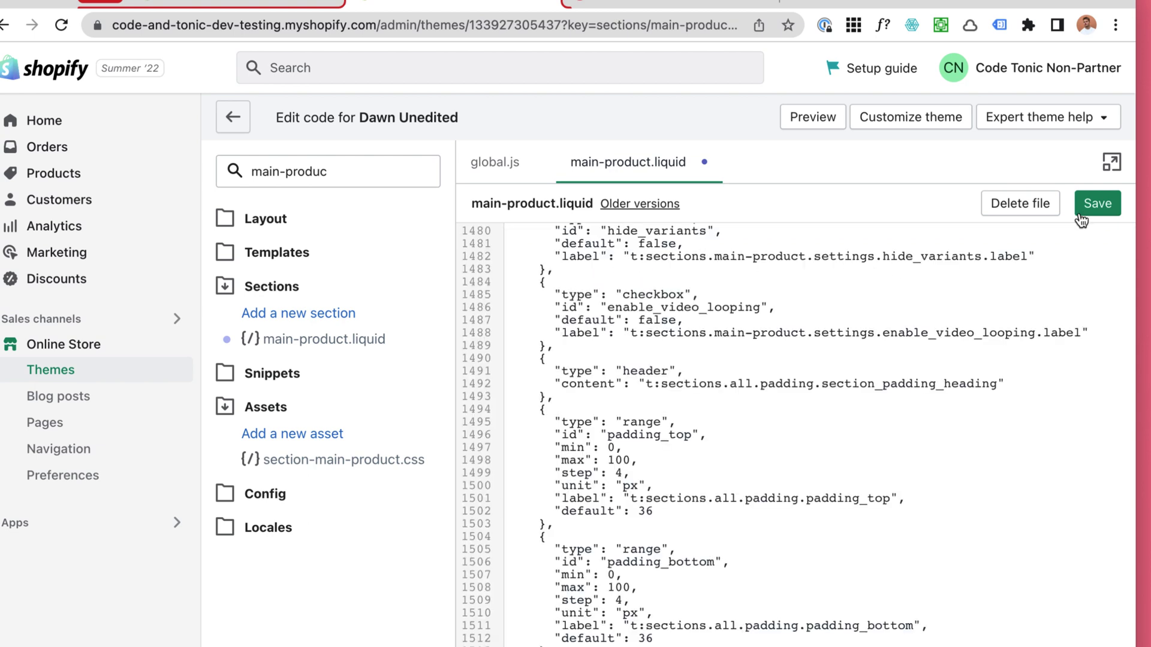
{"action": "left_click", "coordinate": [1100, 205]}
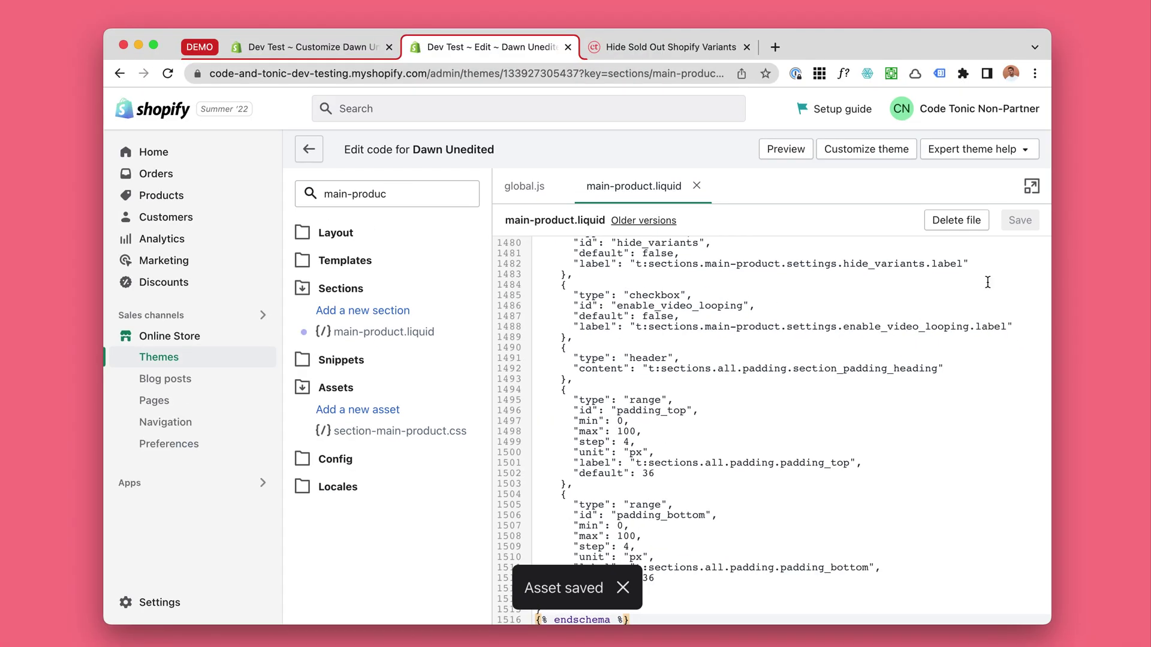
{"action": "left_click", "coordinate": [351, 51]}
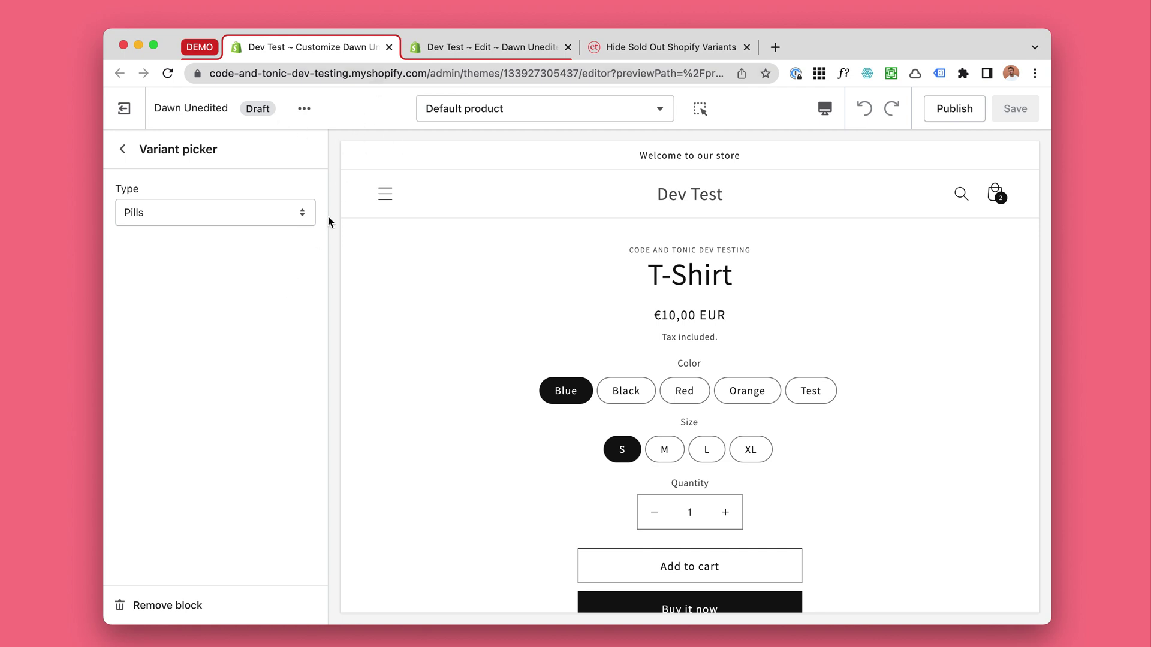
Select the Variant picker block with the inspector and reload the customizer to load its new settings
{"action": "left_click", "coordinate": [123, 149]}
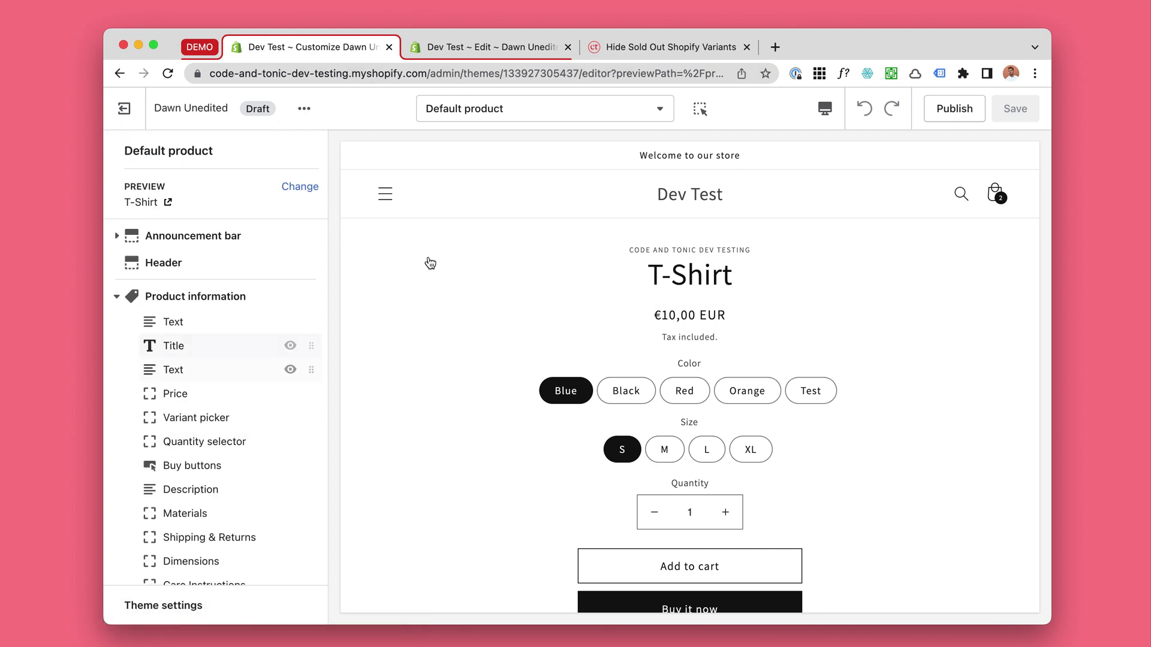
{"action": "left_click", "coordinate": [699, 112]}
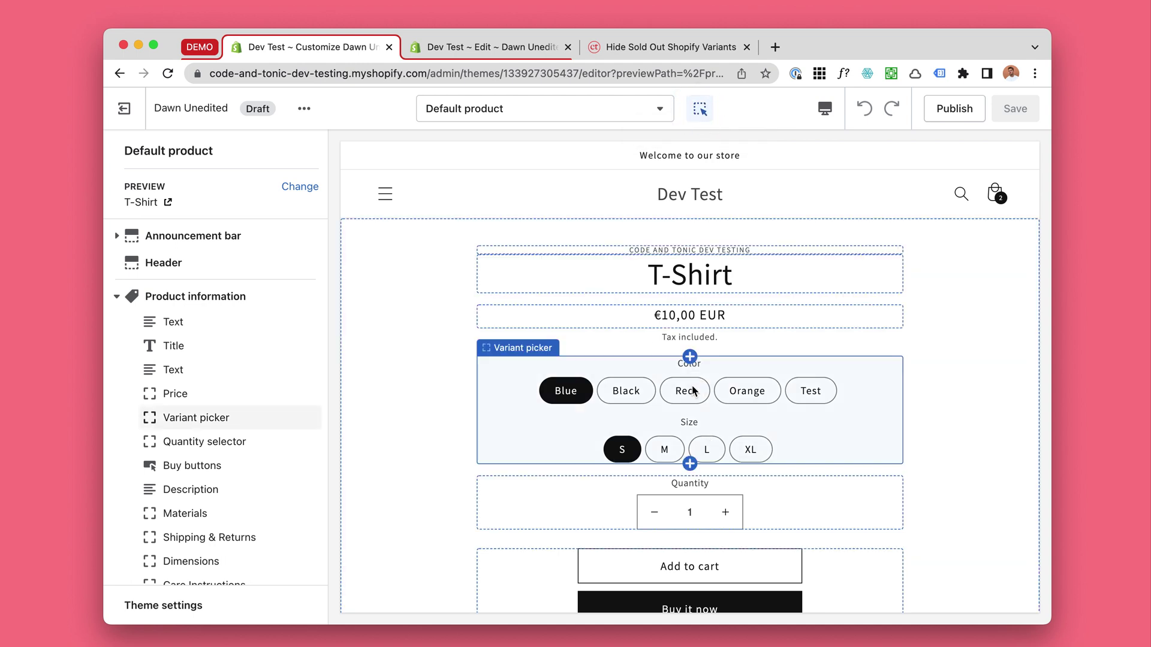
{"action": "left_click", "coordinate": [685, 410]}
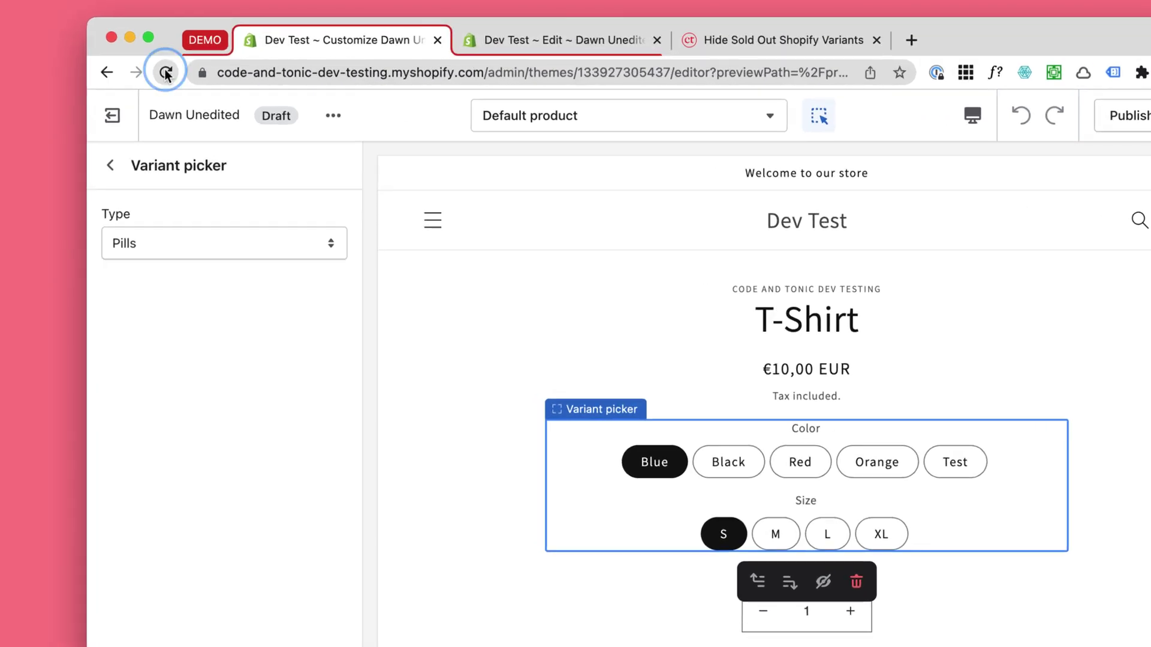
{"action": "left_click", "coordinate": [167, 74]}
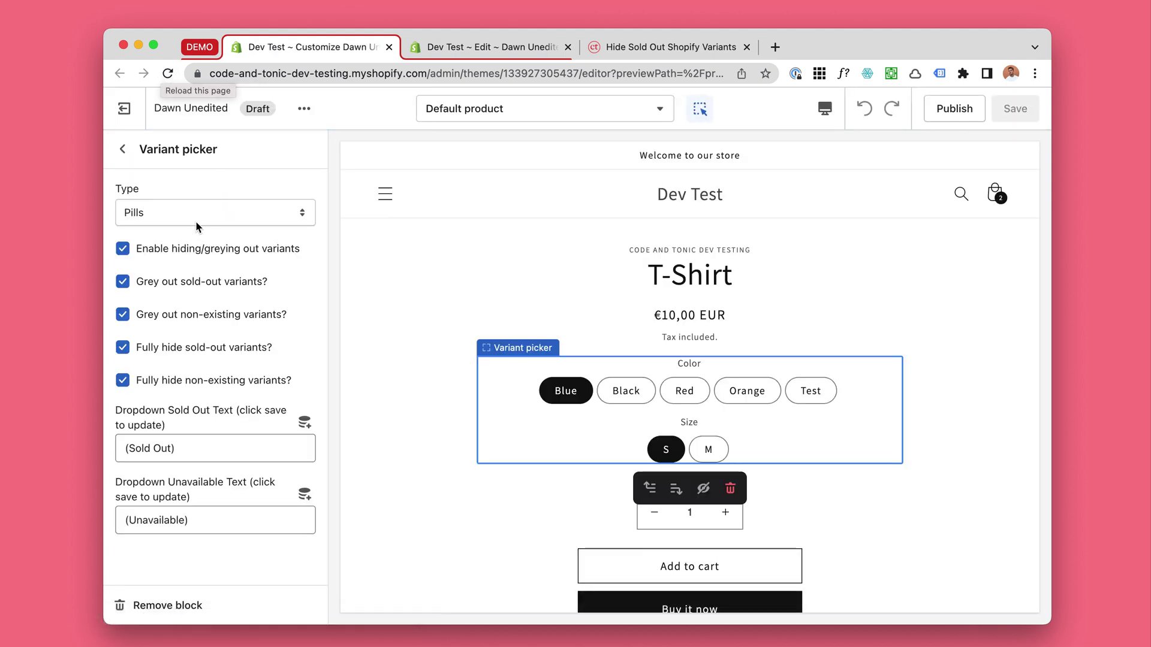
Uncheck the four hide/grey-out sub-options and save, then preview the Black T-Shirt without outlines
{"action": "left_click", "coordinate": [191, 384]}
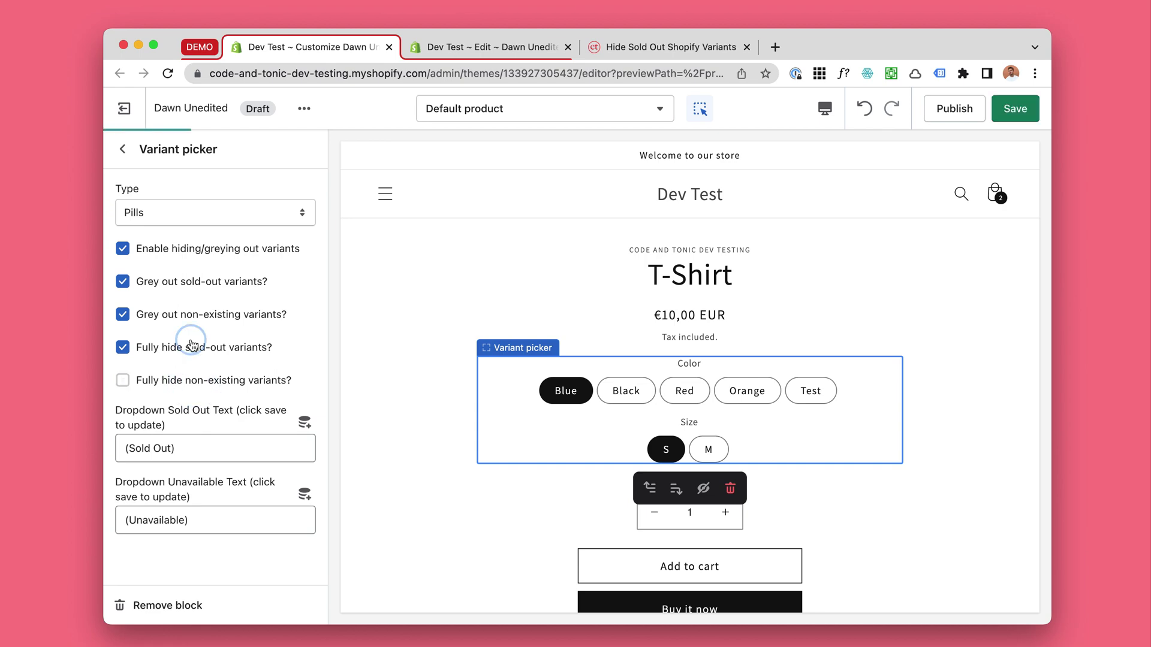
{"action": "left_click", "coordinate": [193, 345]}
{"action": "left_click", "coordinate": [197, 324]}
{"action": "left_click", "coordinate": [185, 283]}
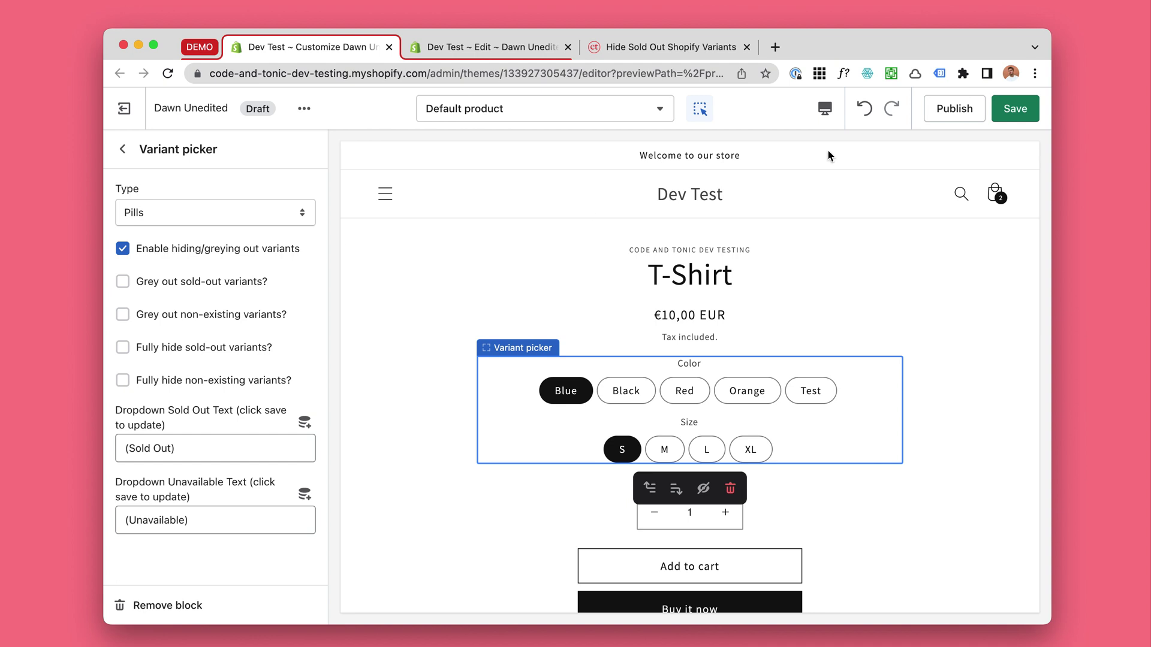
{"action": "left_click", "coordinate": [1013, 109]}
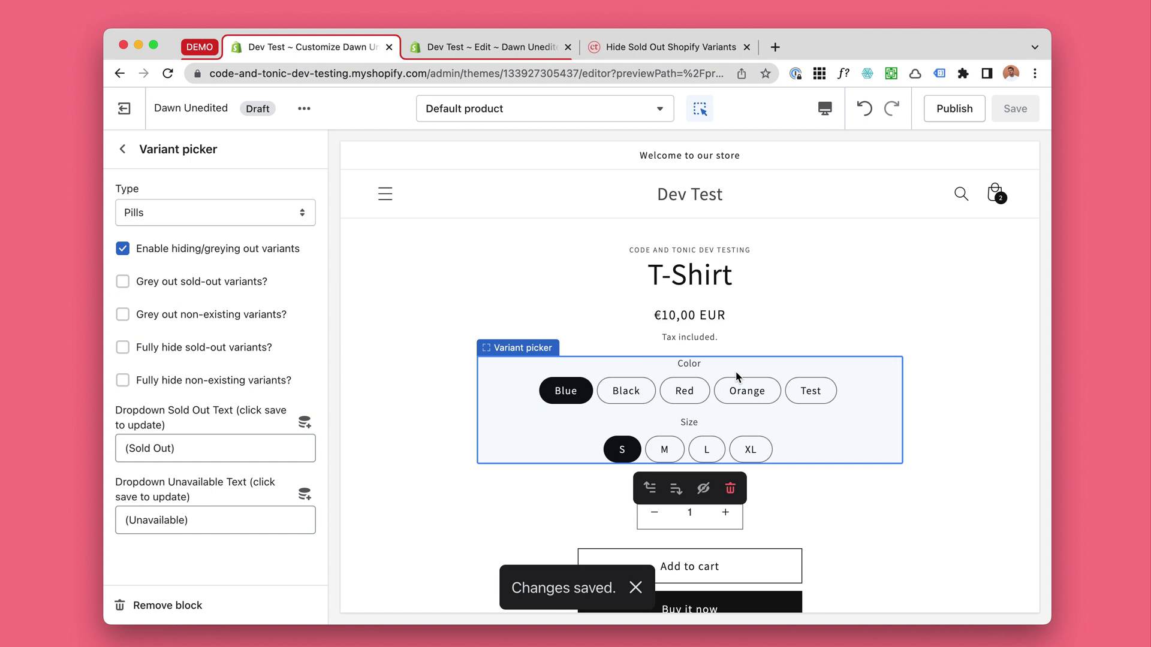
{"action": "left_click", "coordinate": [700, 108]}
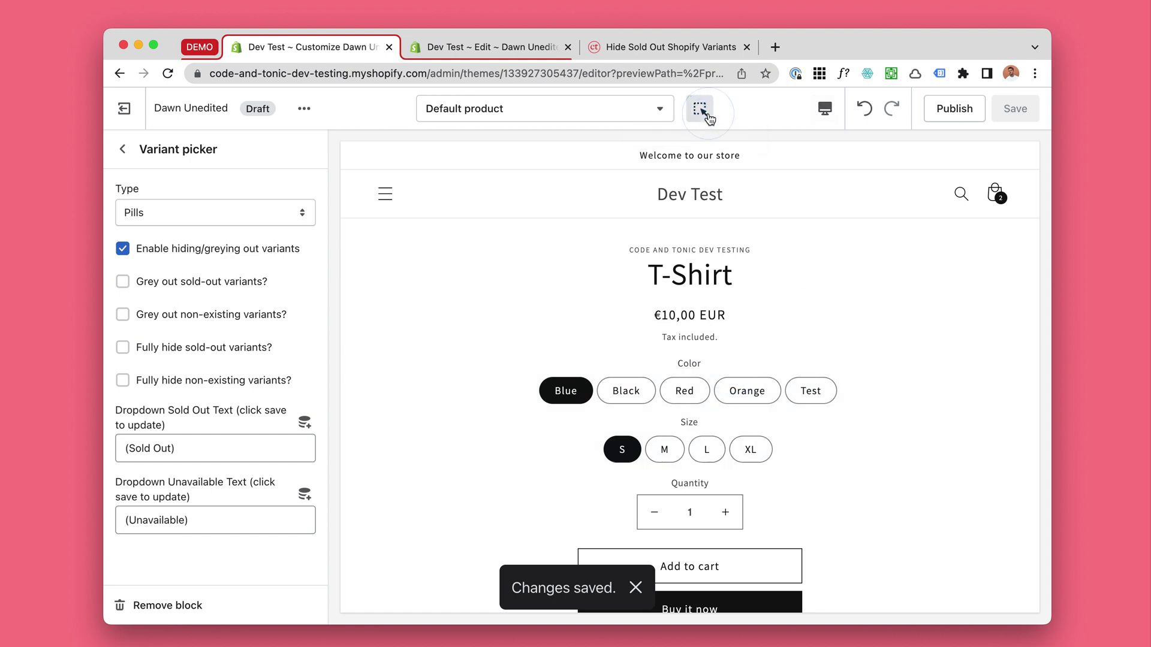
{"action": "left_click", "coordinate": [623, 391]}
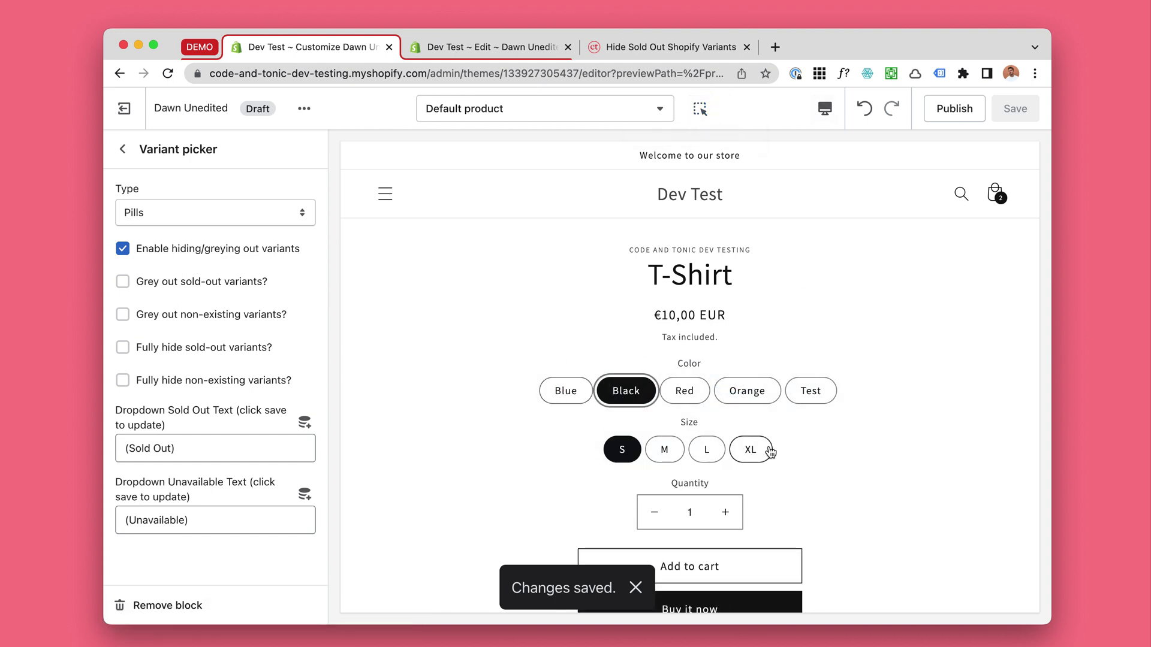
Inspect the XL size option in DevTools and copy its variant-sold-out class name
{"action": "key", "text": "super+alt+i"}
{"action": "scroll", "coordinate": [761, 344], "scroll_direction": "down", "scroll_amount": 3}
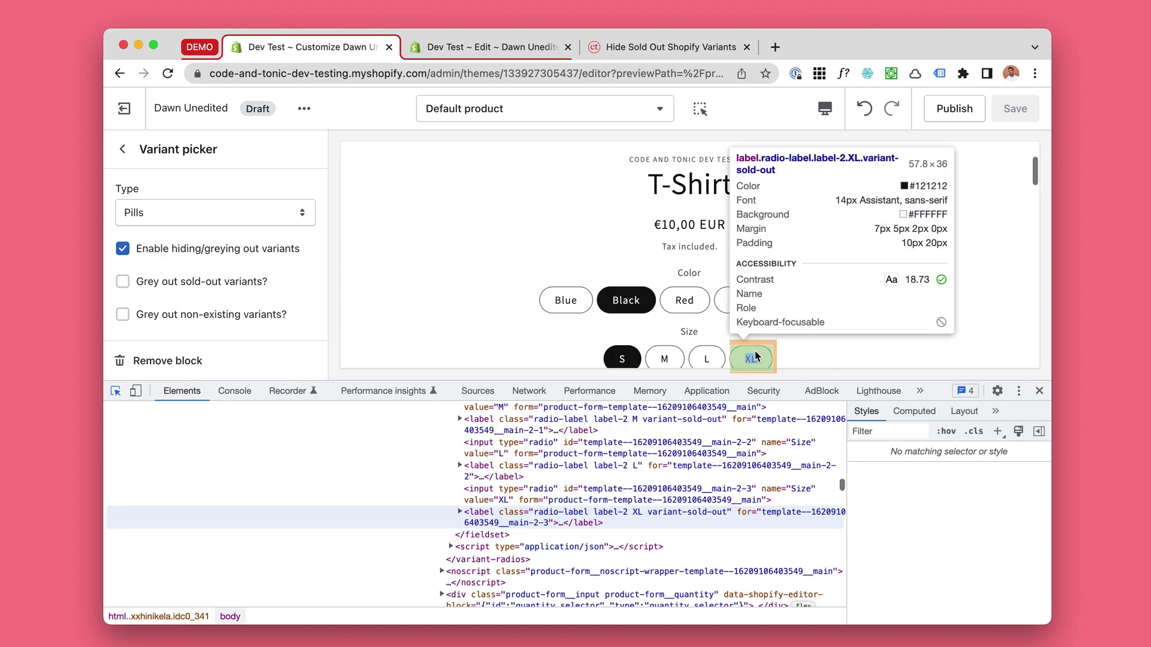
{"action": "left_click", "coordinate": [754, 357]}
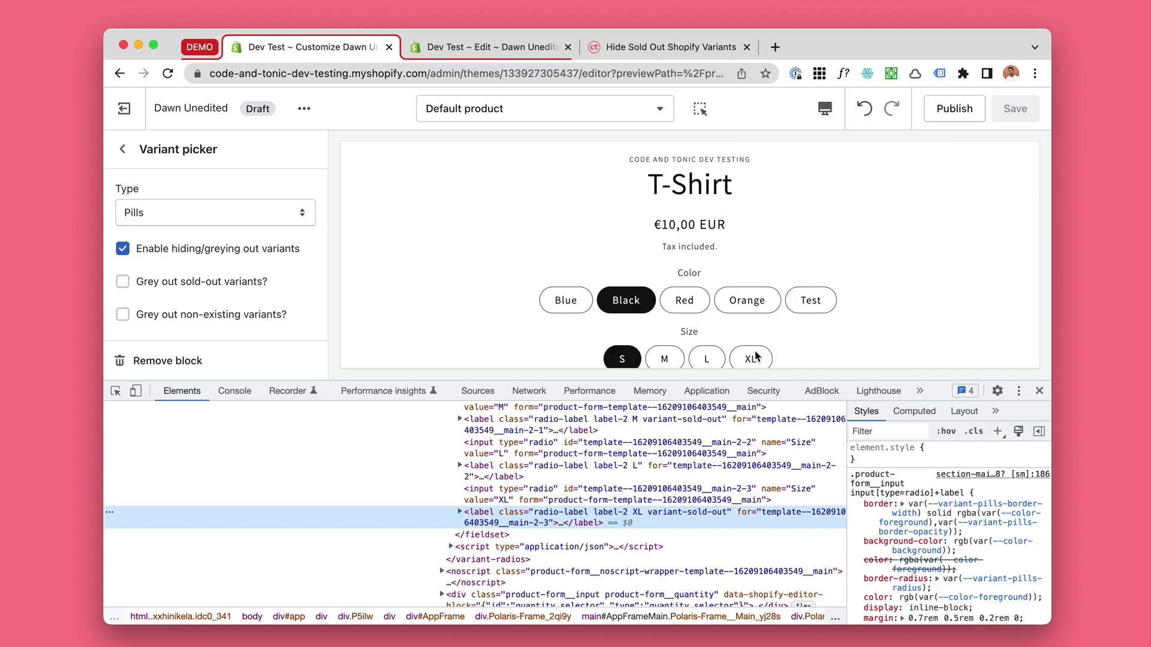
{"action": "scroll", "coordinate": [756, 356], "scroll_direction": "down", "scroll_amount": 1}
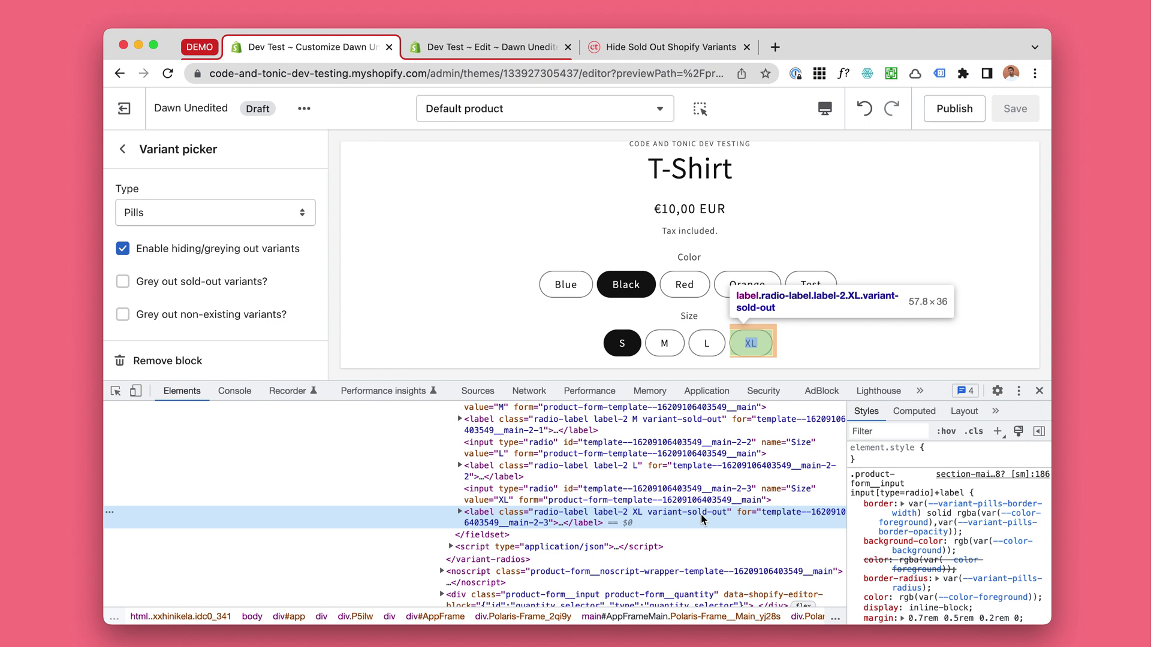
{"action": "double_click", "coordinate": [652, 514]}
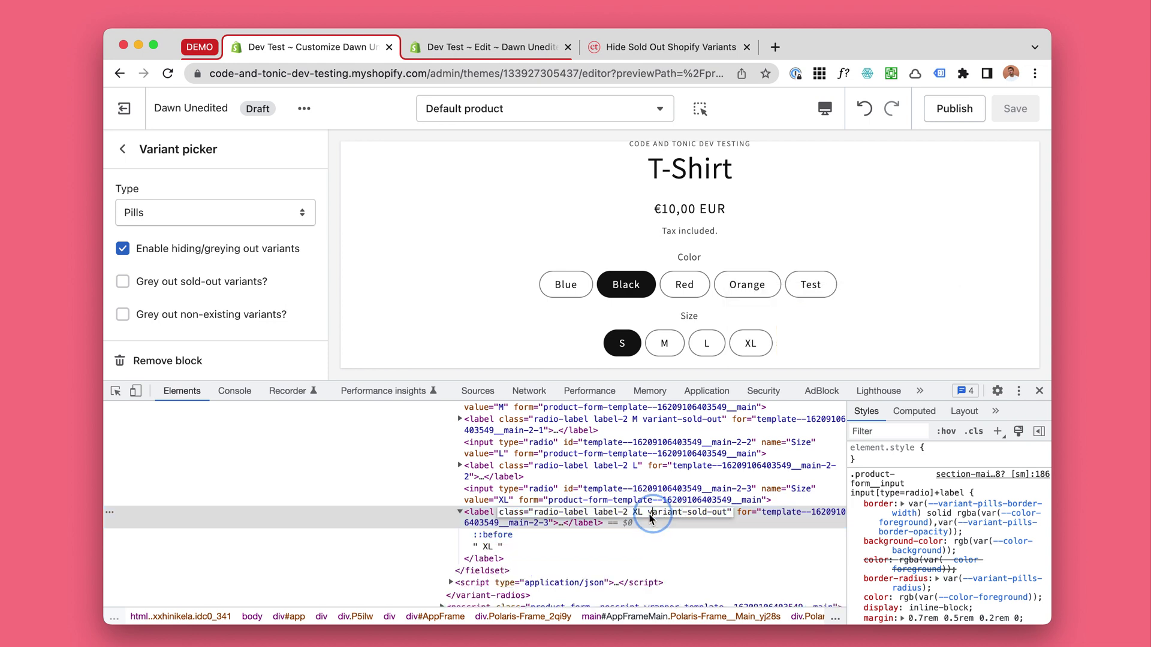
{"action": "left_click_drag", "start_coordinate": [648, 514], "coordinate": [730, 514]}
{"action": "key", "text": "cmd+c"}
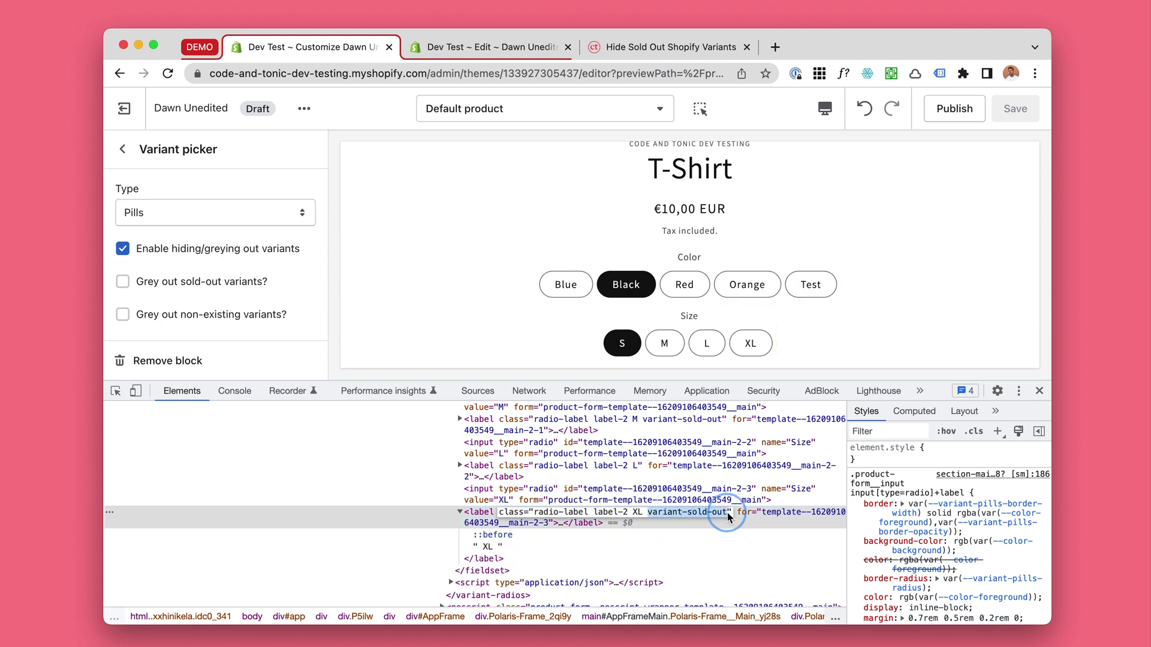
Add a new .variant-sold-out style rule with cursor: not-allowed
{"action": "left_click", "coordinate": [997, 431]}
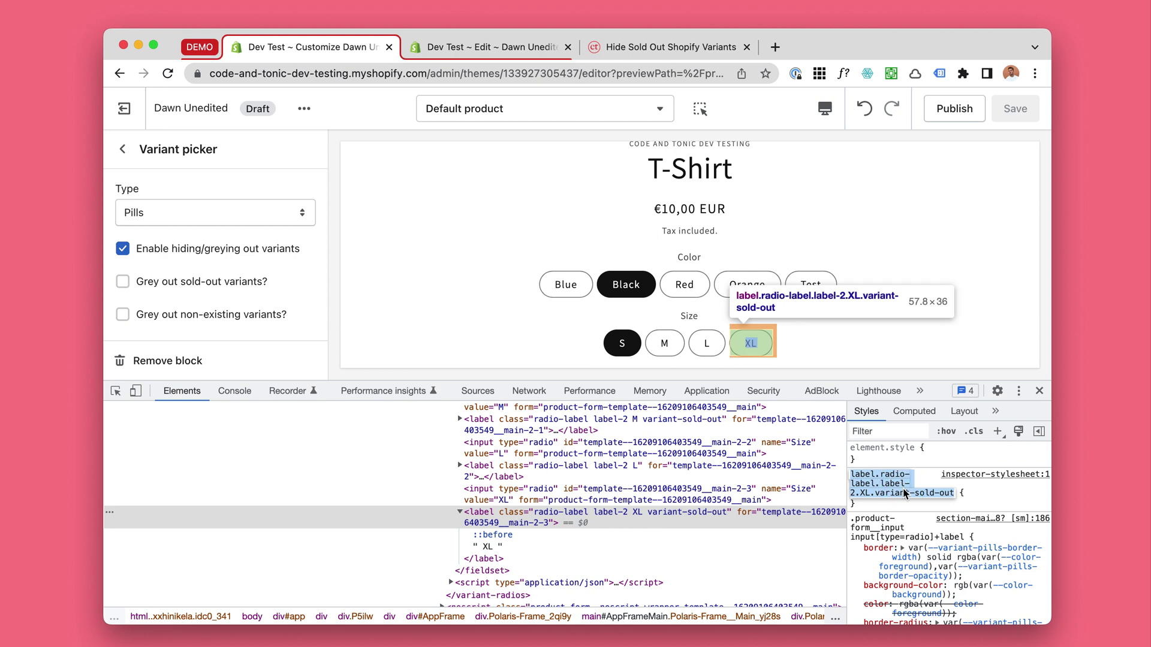
{"action": "type", "text": "."}
{"action": "key", "text": "cmd+v"}
{"action": "key", "text": "Return"}
{"action": "type", "text": "c"}
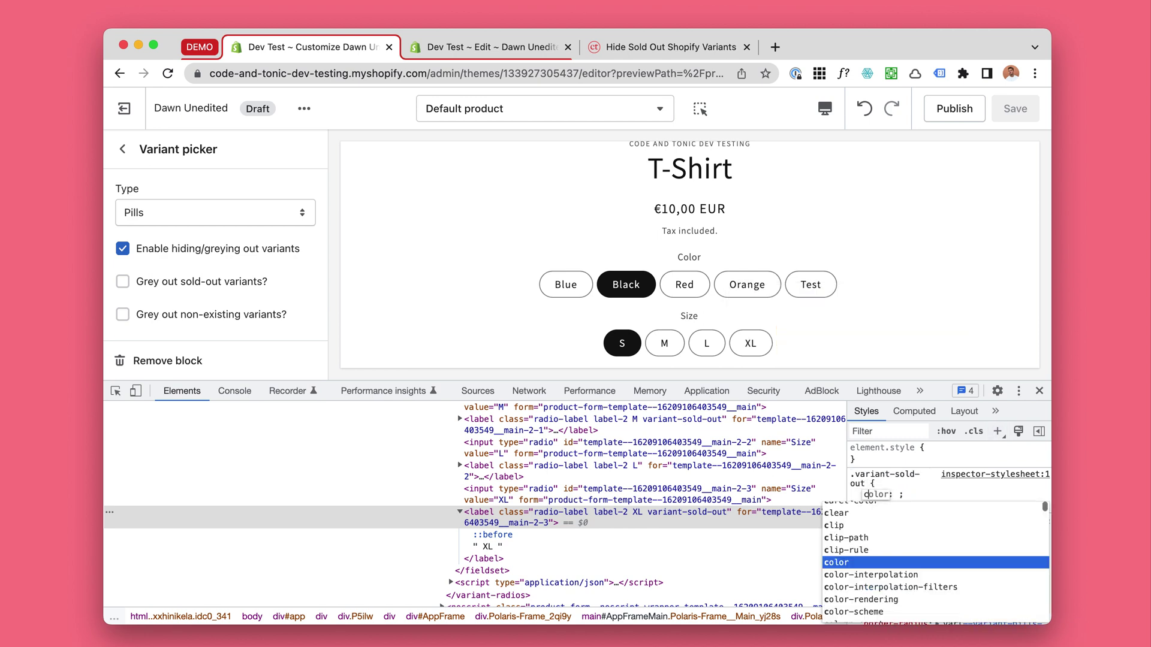
{"action": "type", "text": "ursornd"}
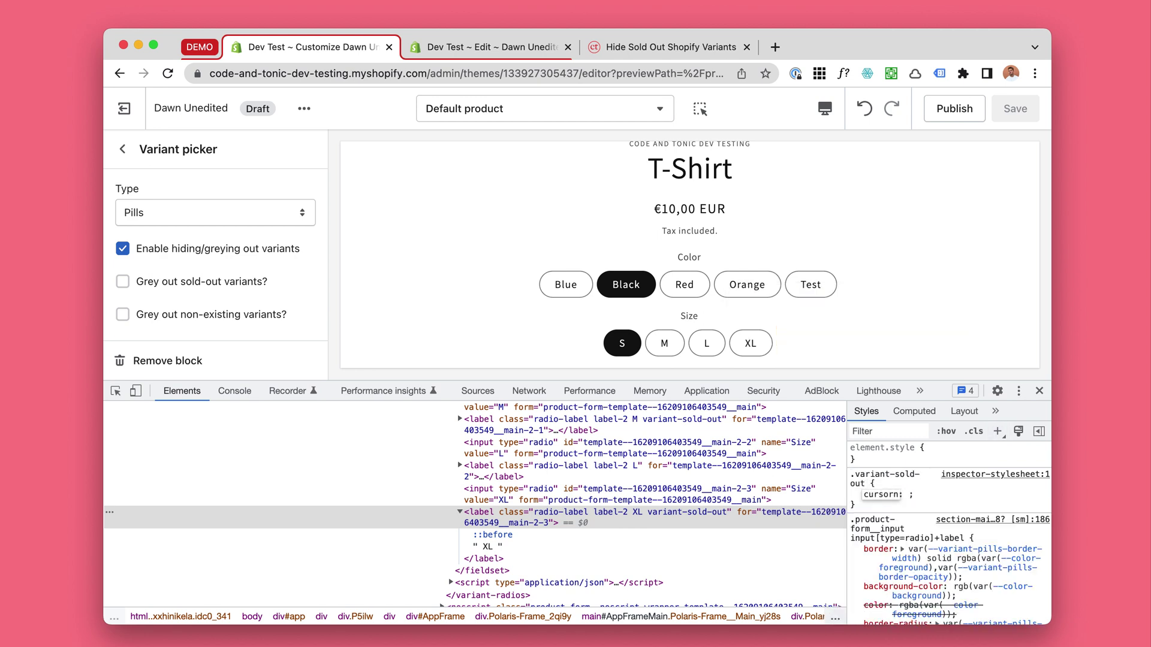
{"action": "key", "text": "BackSpace"}
{"action": "key", "text": "Tab"}
{"action": "type", "text": "not"}
{"action": "key", "text": "Return"}
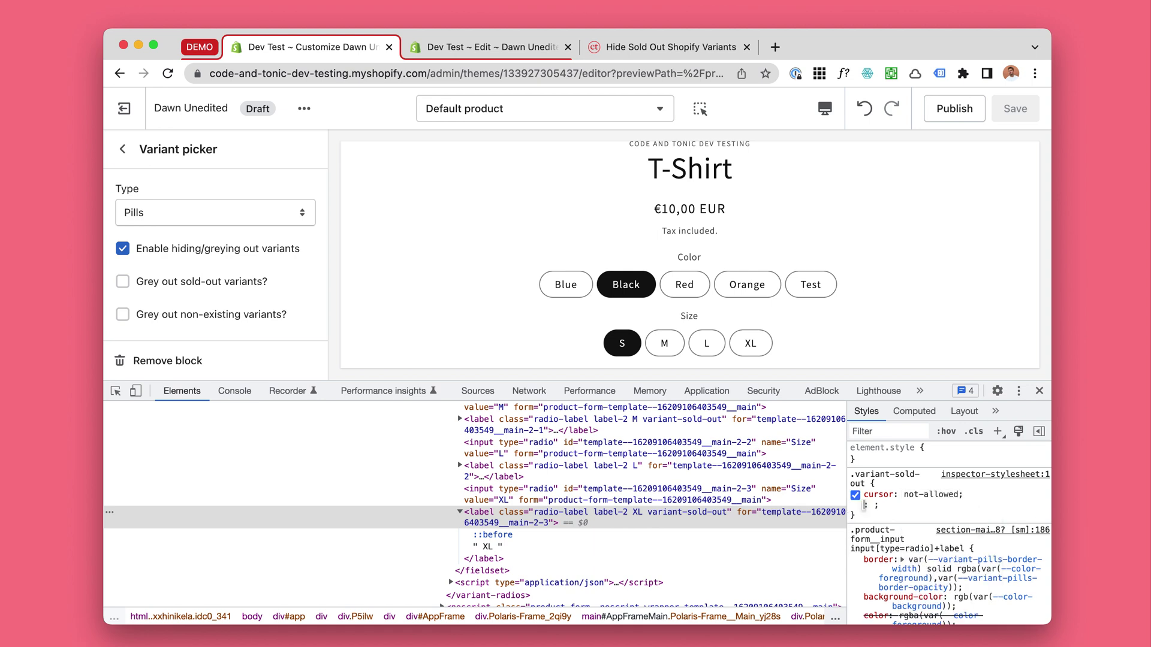
Mark the not-allowed cursor value !important and close DevTools
{"action": "left_click", "coordinate": [935, 494]}
{"action": "key", "text": "End"}
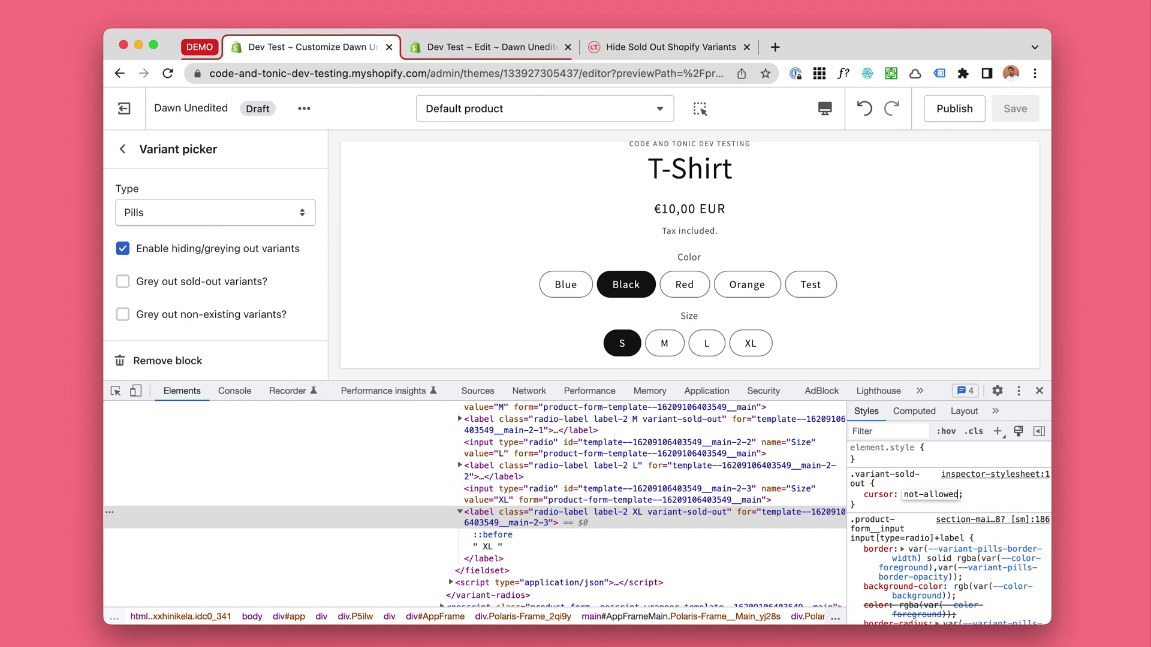
{"action": "type", "text": "!i"}
{"action": "key", "text": "Return"}
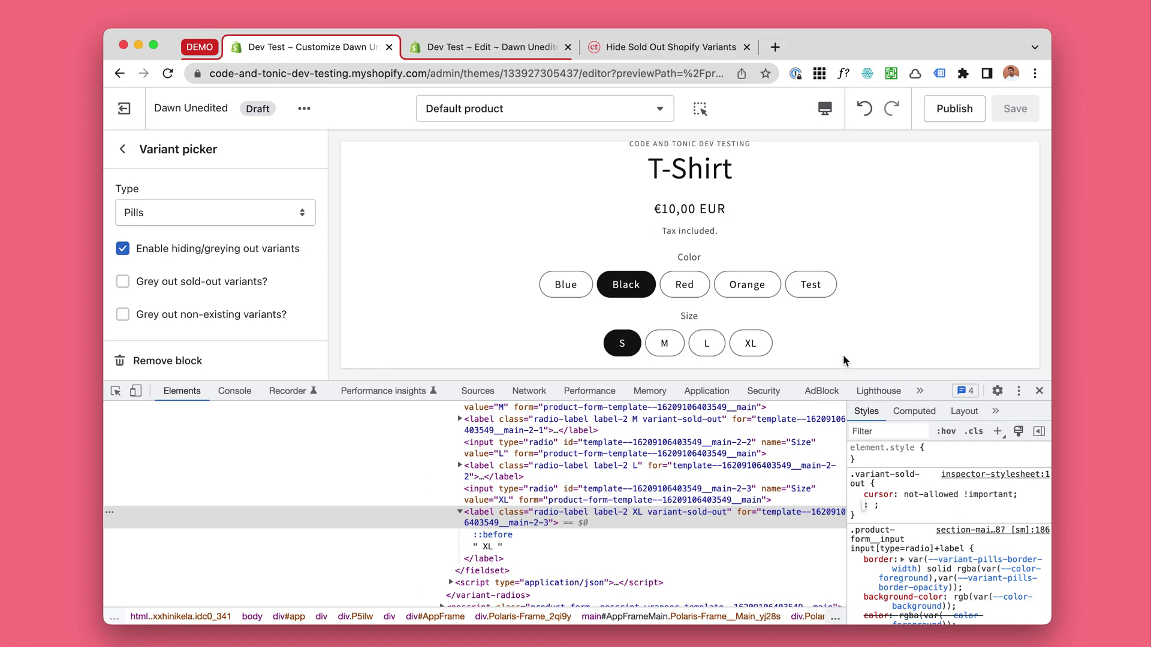
{"action": "key", "text": "super+alt+i"}
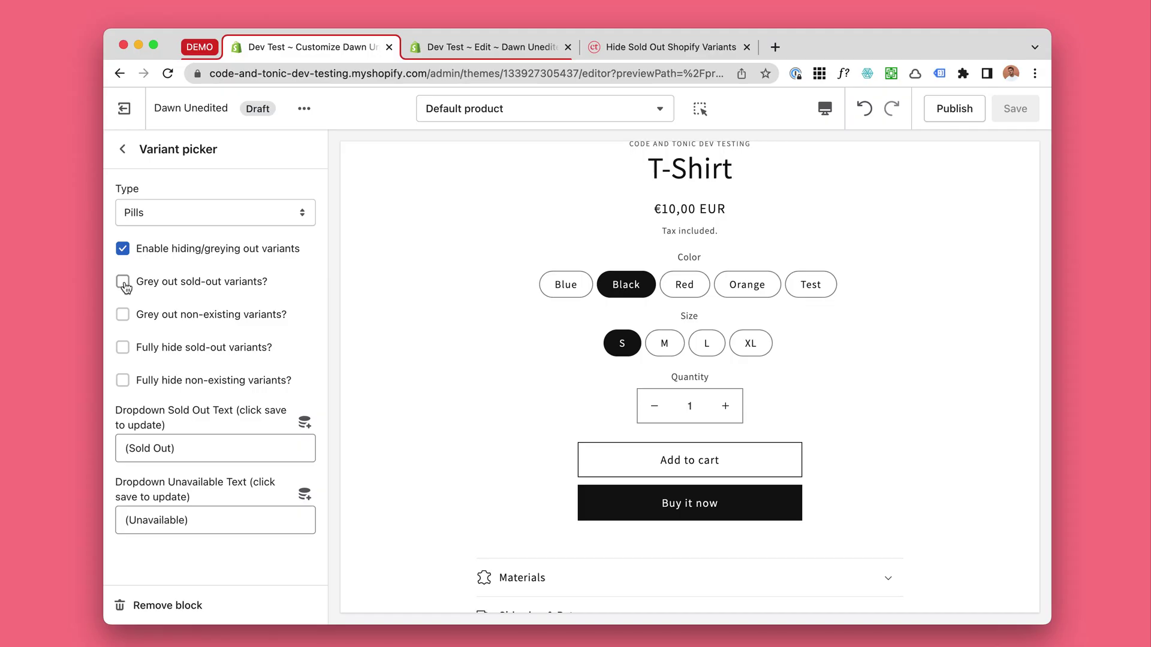
Enable 'Grey out sold-out variants?' and cycle Blue, Black, Red, Blue to check greyed sizes
{"action": "left_click", "coordinate": [123, 283]}
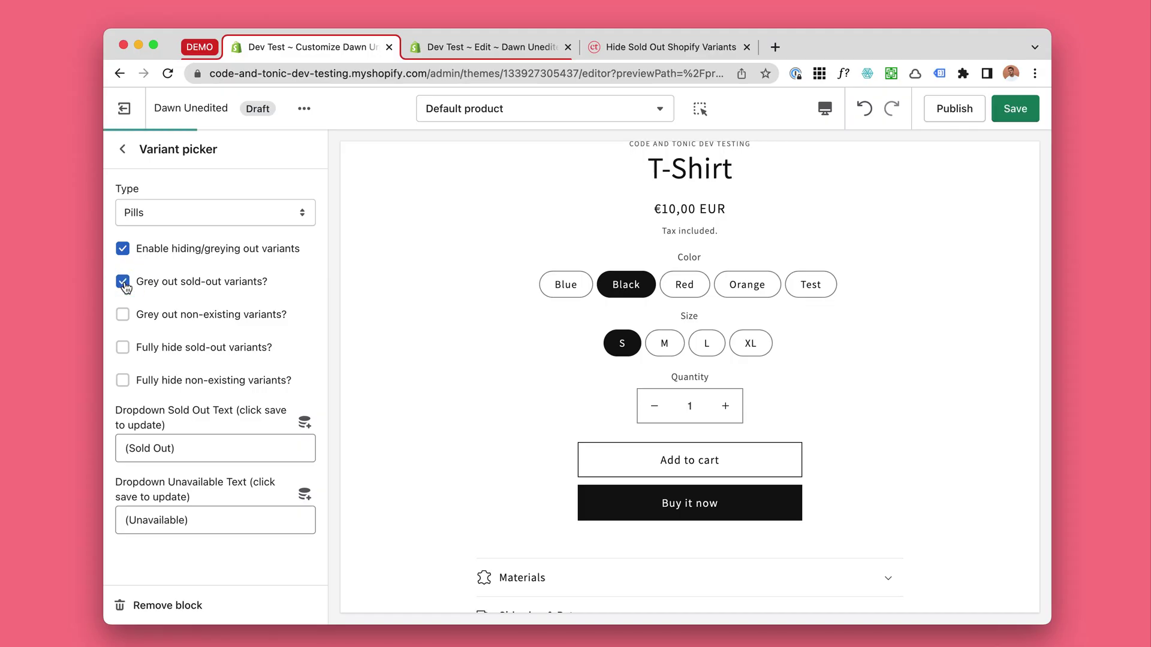
{"action": "left_click", "coordinate": [558, 293]}
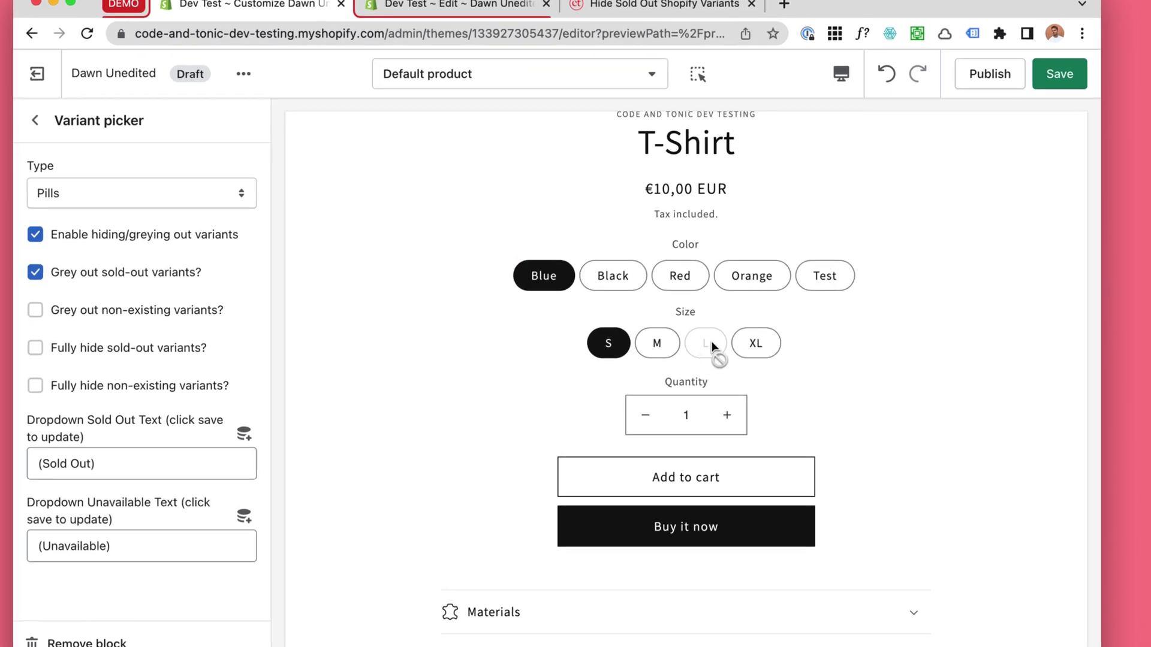
{"action": "left_click", "coordinate": [622, 273]}
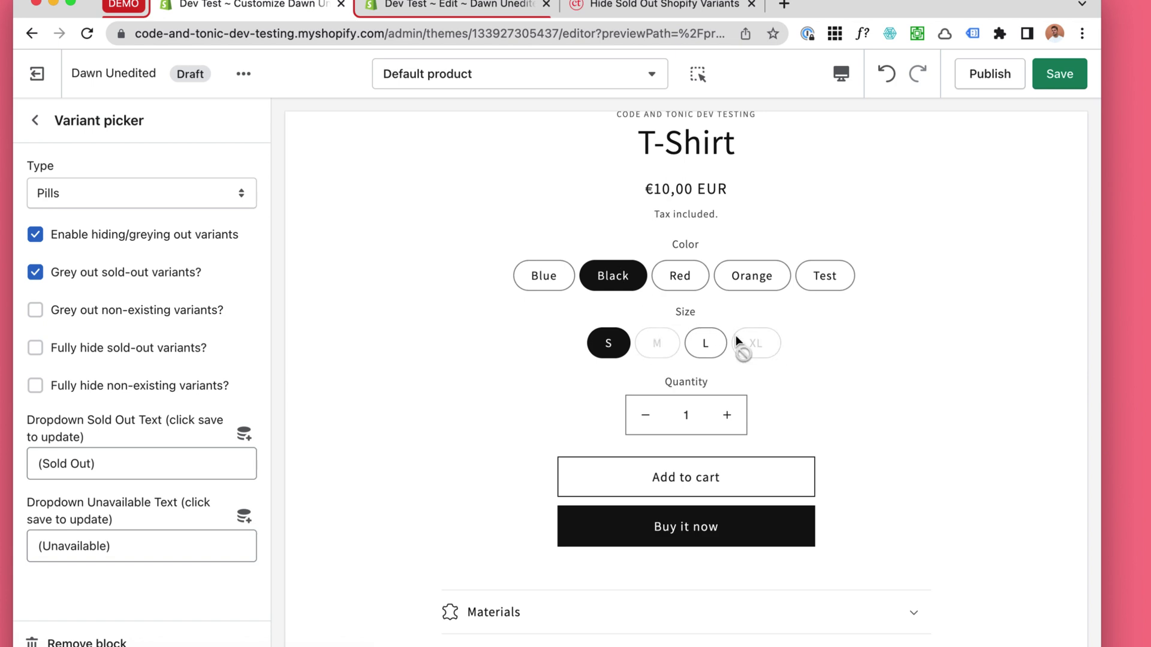
{"action": "left_click", "coordinate": [682, 279]}
{"action": "left_click", "coordinate": [545, 279]}
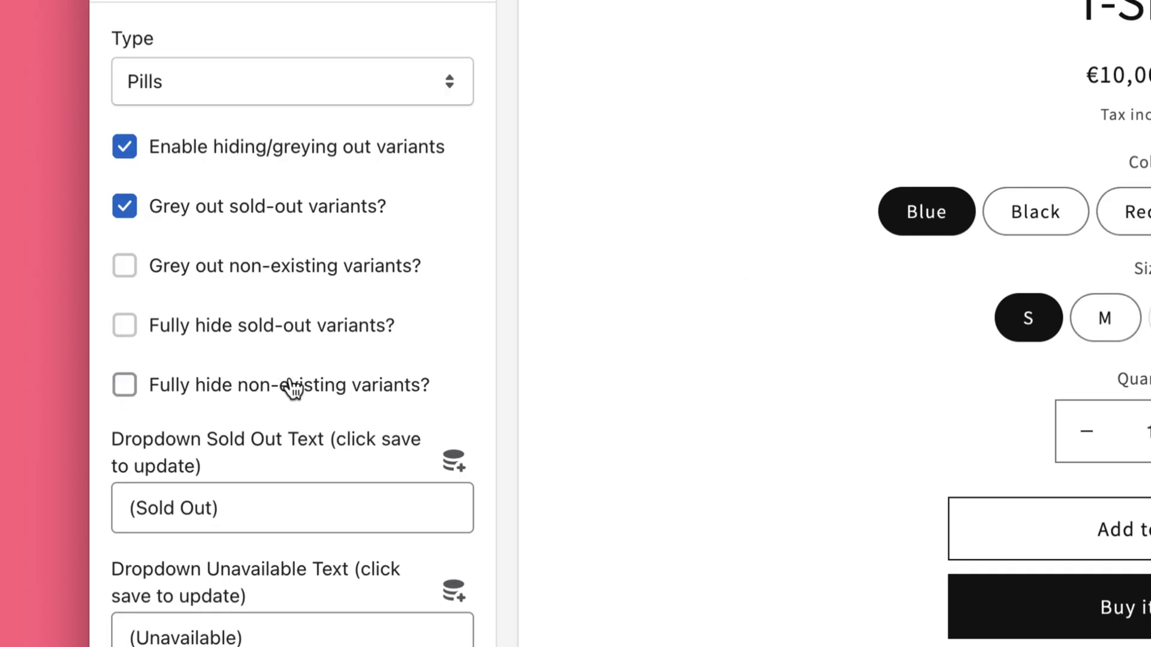
Enable 'Fully hide non-existing variants?' and test it on the Black colour
{"action": "left_click", "coordinate": [145, 388]}
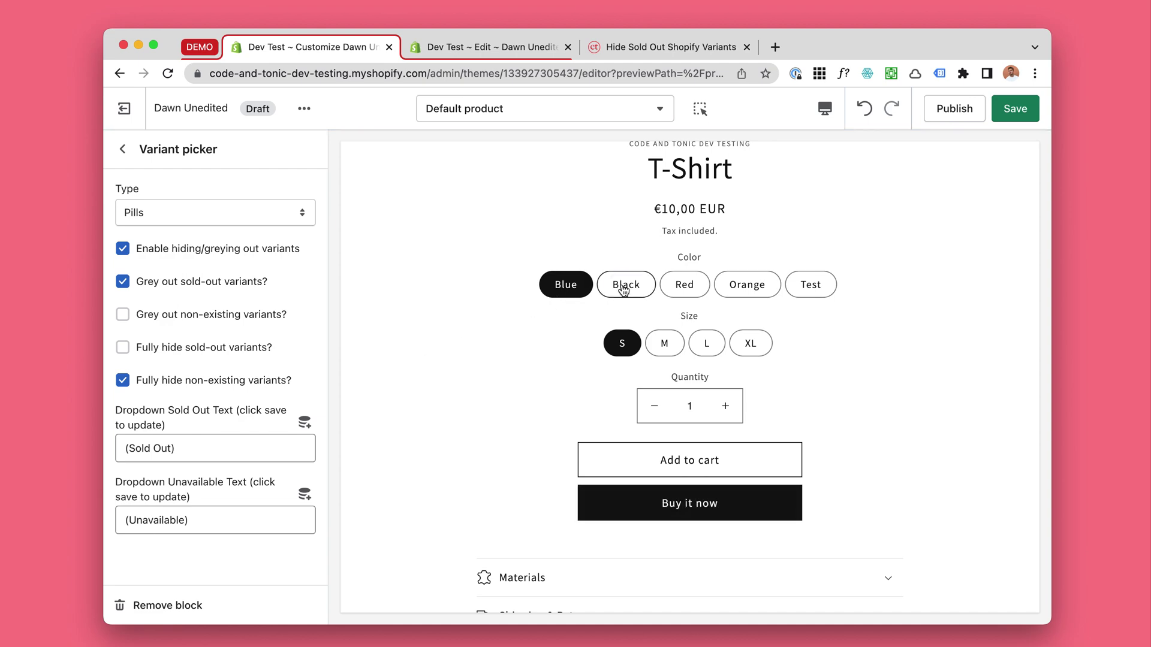
{"action": "left_click", "coordinate": [623, 288]}
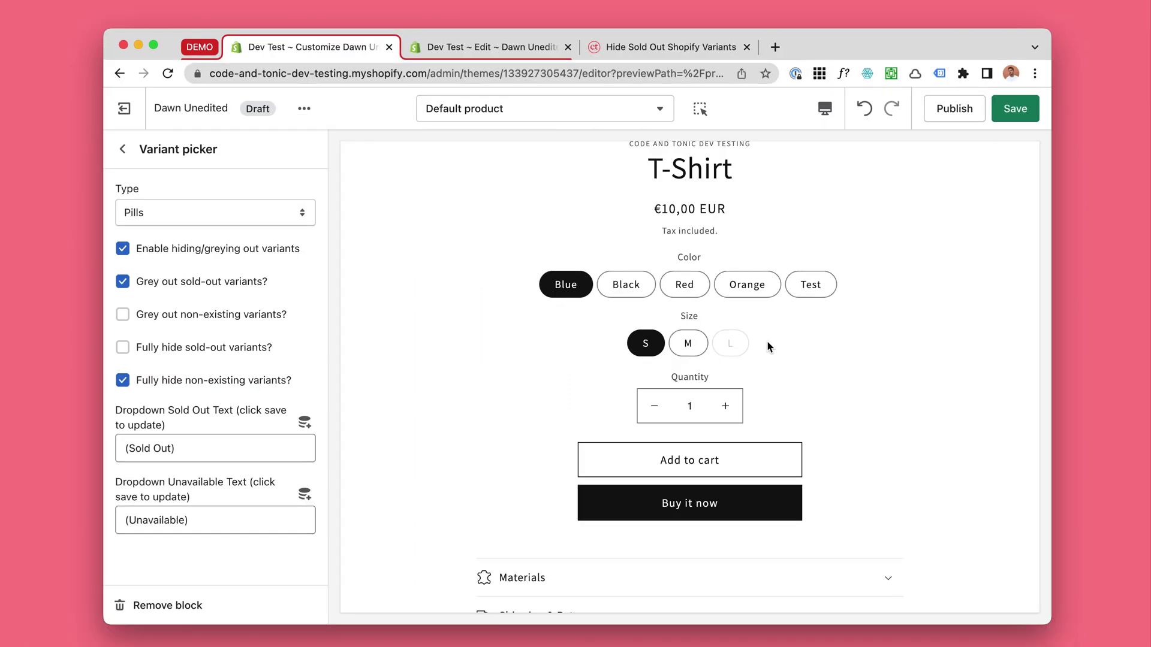
{"action": "left_click", "coordinate": [197, 215]}
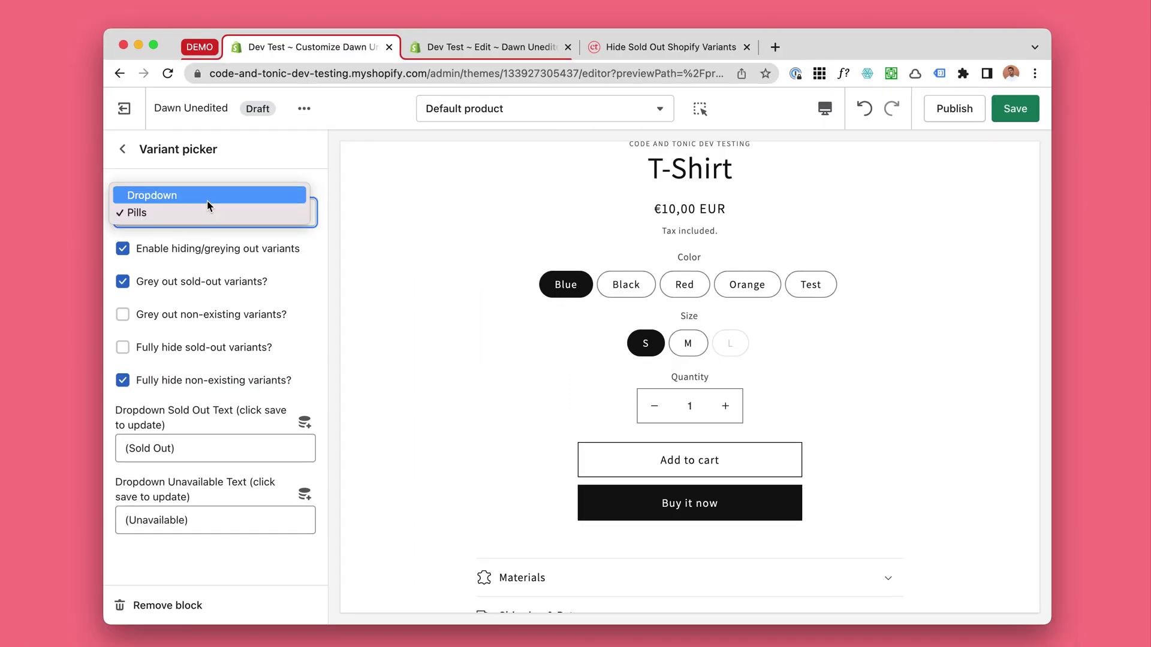
{"action": "left_click", "coordinate": [192, 447]}
{"action": "left_click_drag", "start_coordinate": [223, 447], "coordinate": [111, 454]}
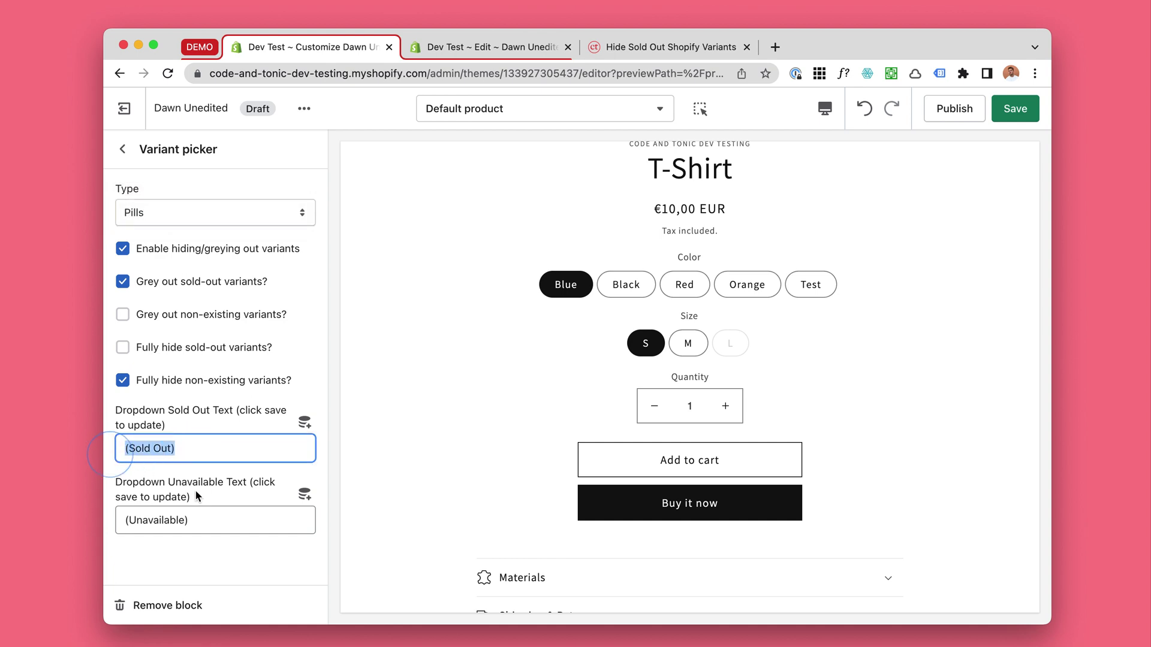
{"action": "left_click_drag", "start_coordinate": [221, 516], "coordinate": [177, 457]}
{"action": "left_click", "coordinate": [188, 450]}
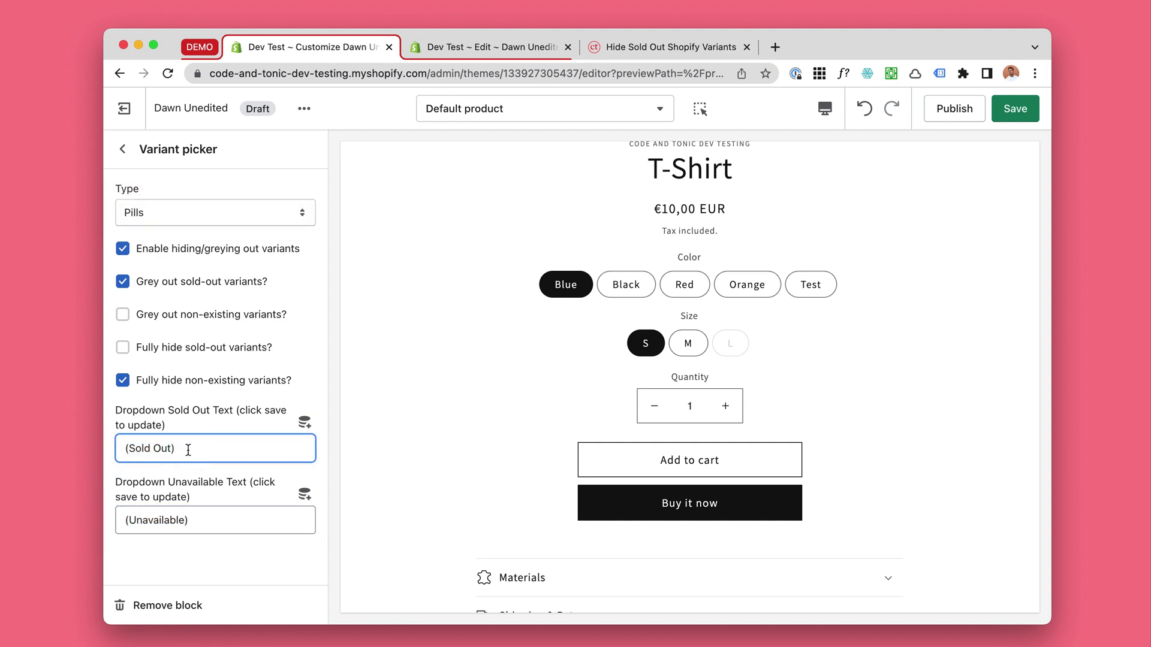
{"action": "key", "text": "Tab"}
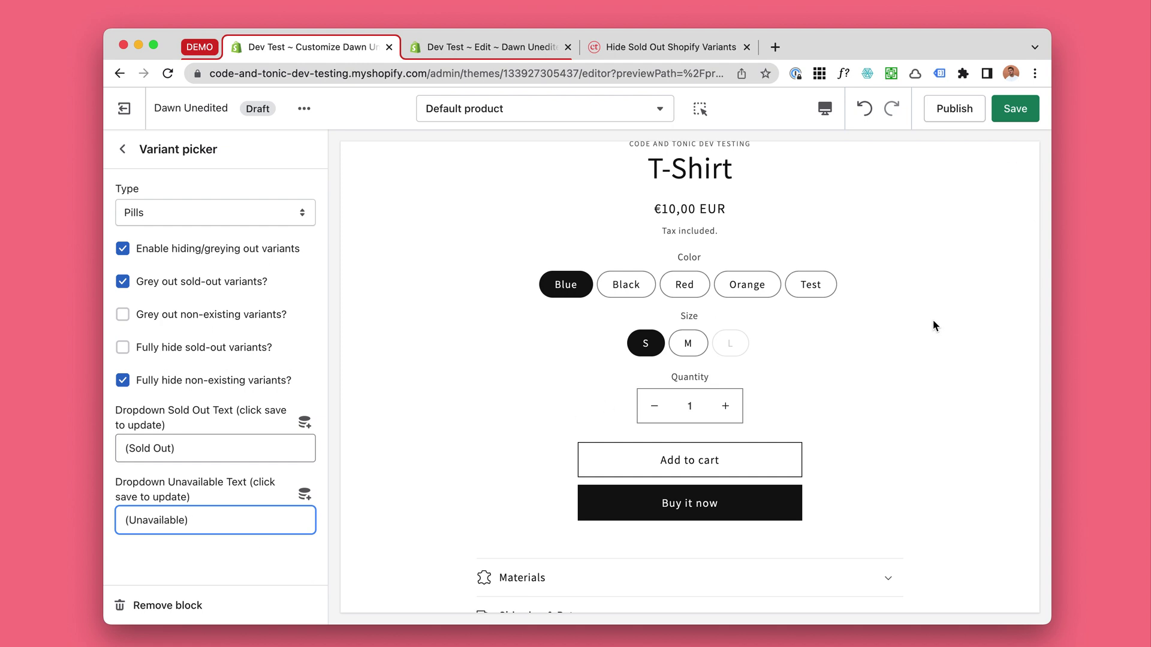
{"action": "scroll", "coordinate": [932, 326], "scroll_direction": "up", "scroll_amount": 3}
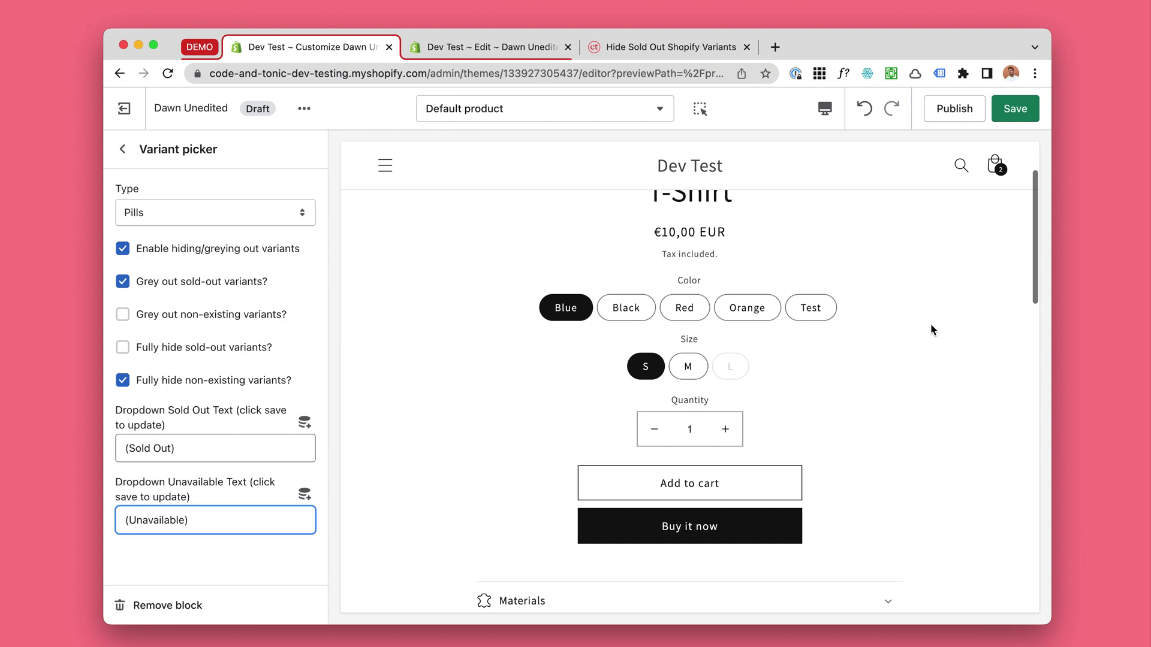